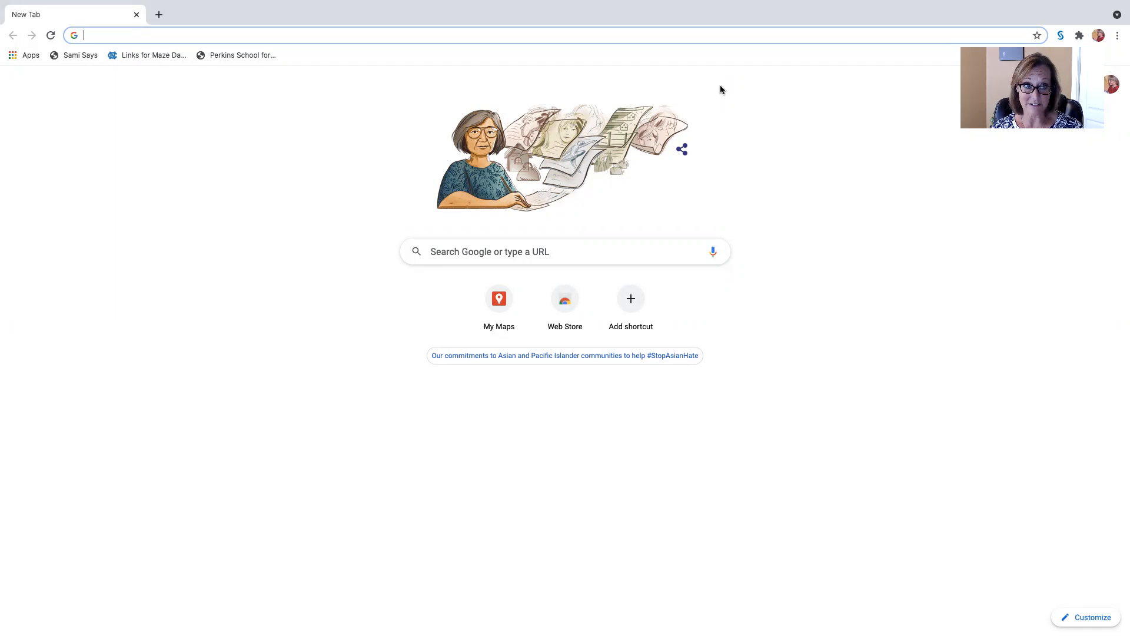
Go to mymaps.google.com and create a new map
click(99, 37)
text(my)
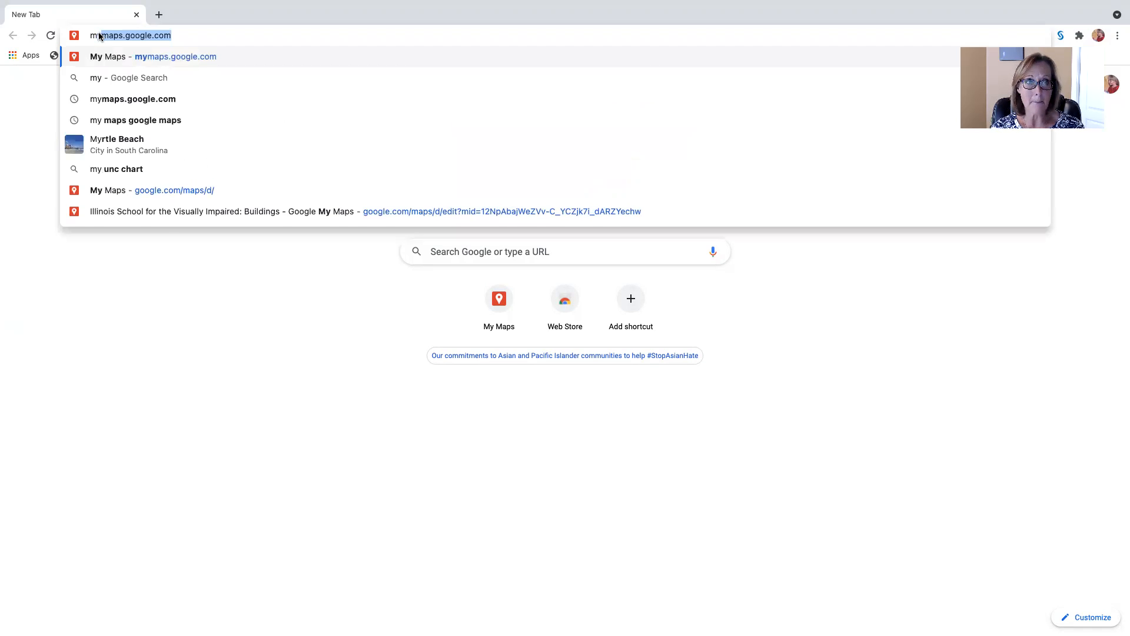
text(maps.google.com)
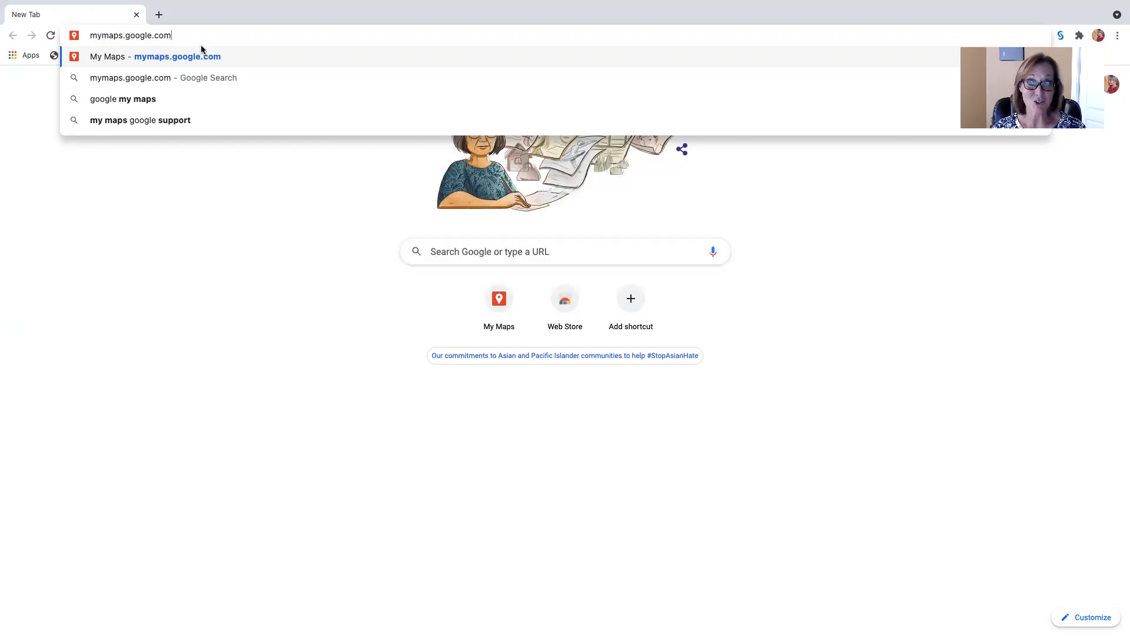
key(Return)
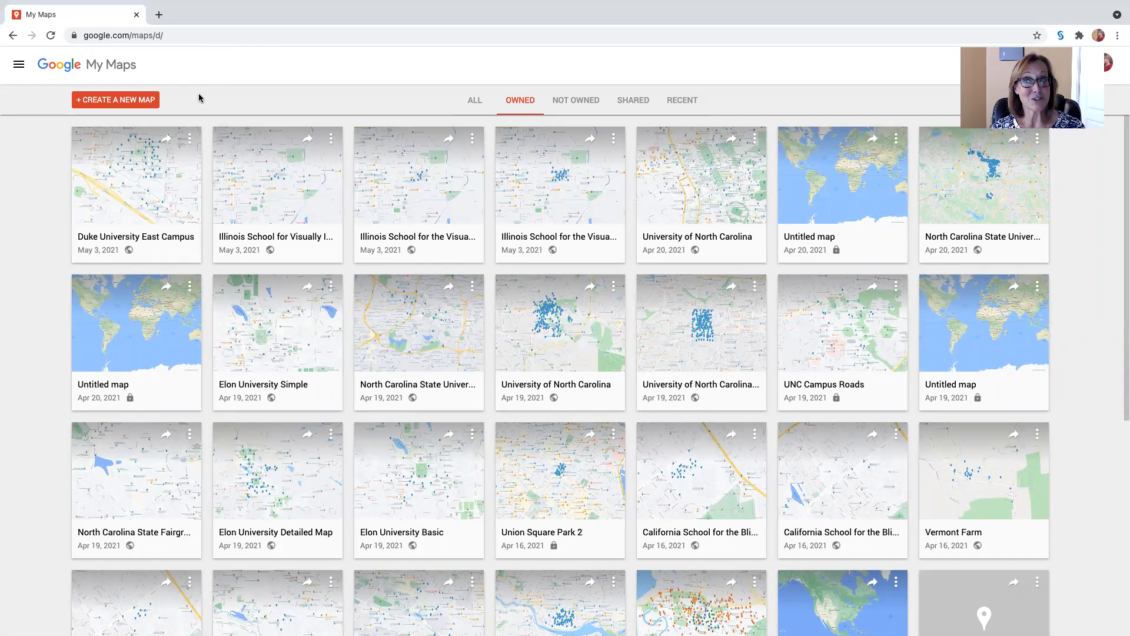
click(119, 103)
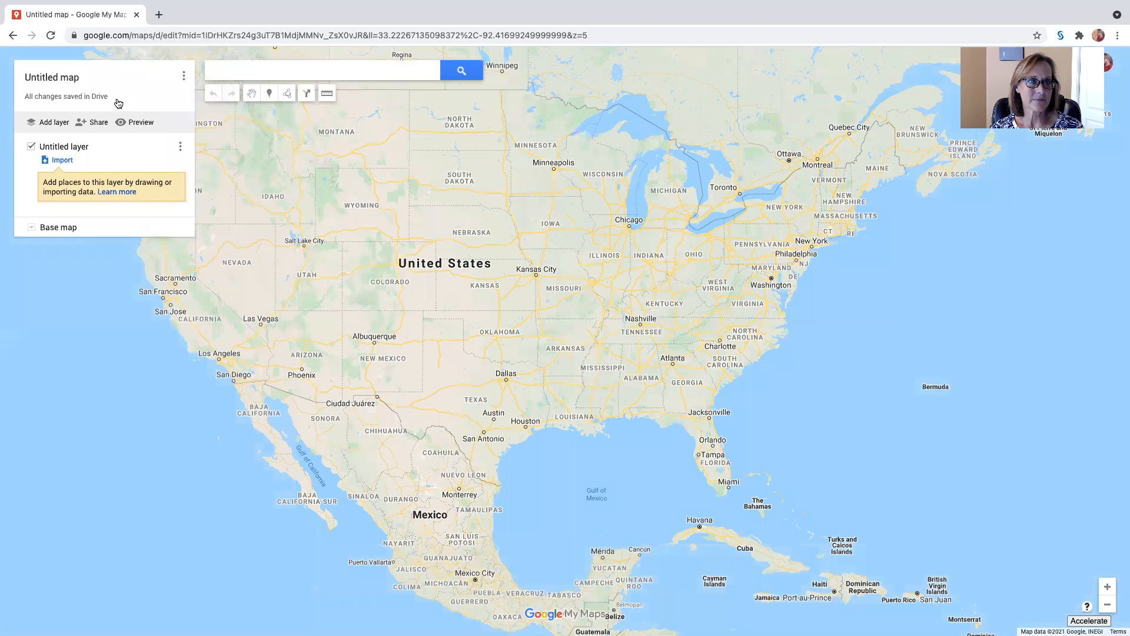
Search the map for the Illinois School for the Visually Impaired, go to the suggested place and dismiss its details card
click(237, 70)
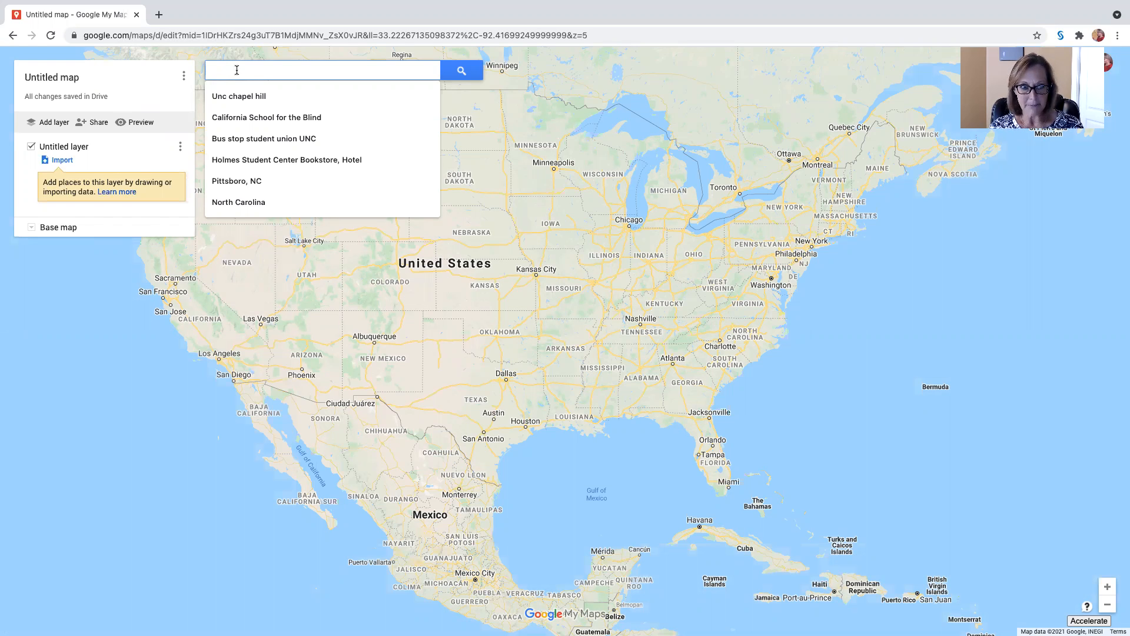
text(Il)
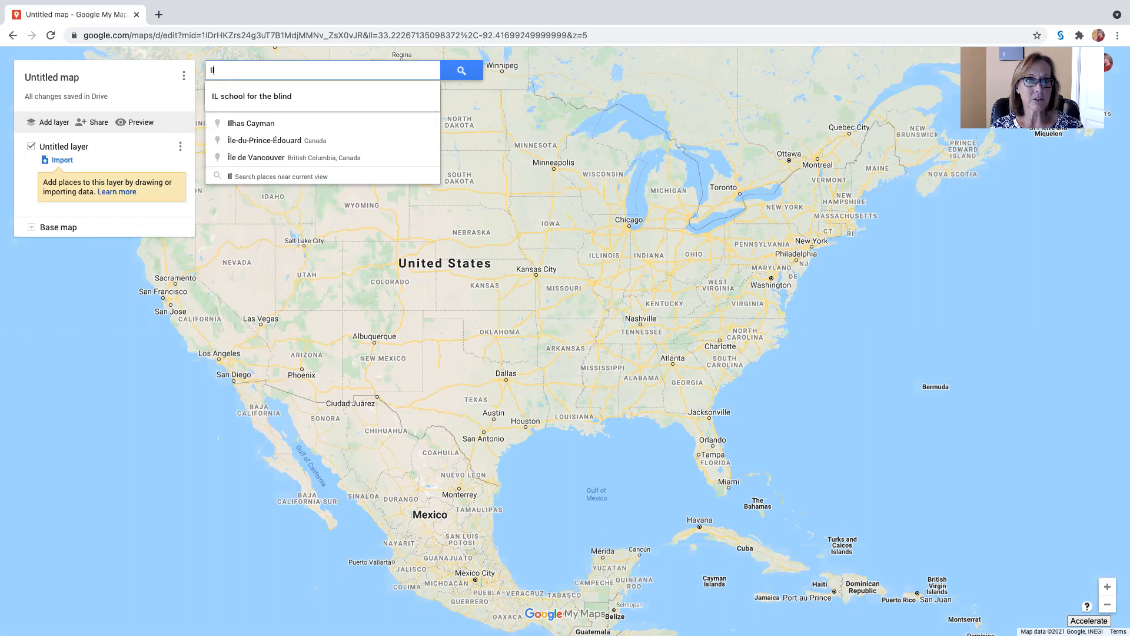
text(l)
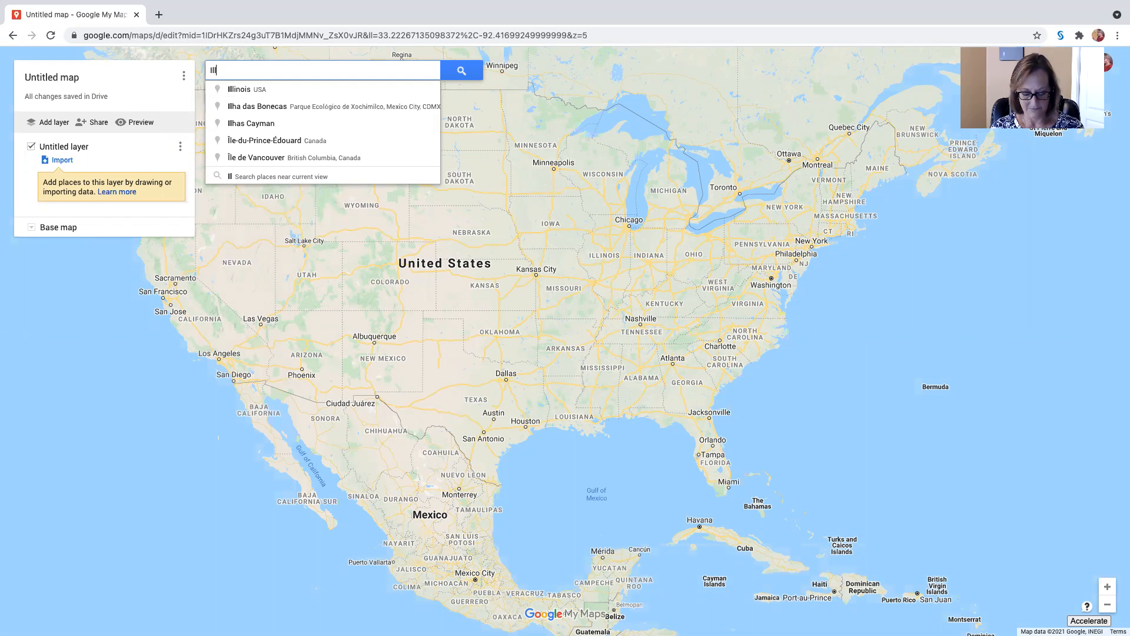
text( school for the visu)
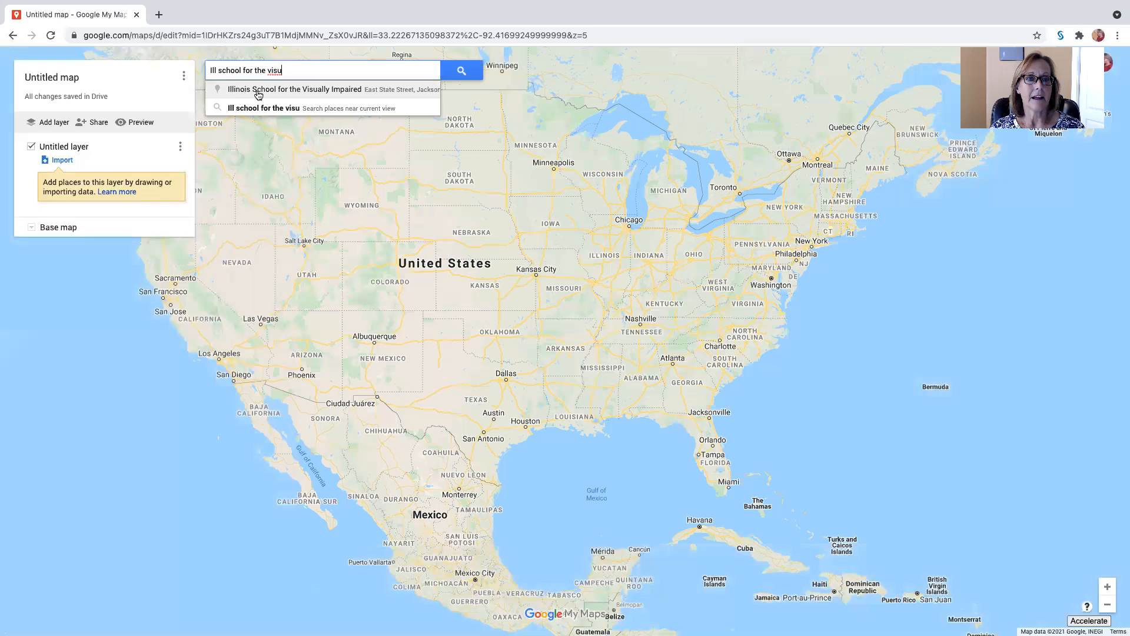
click(254, 89)
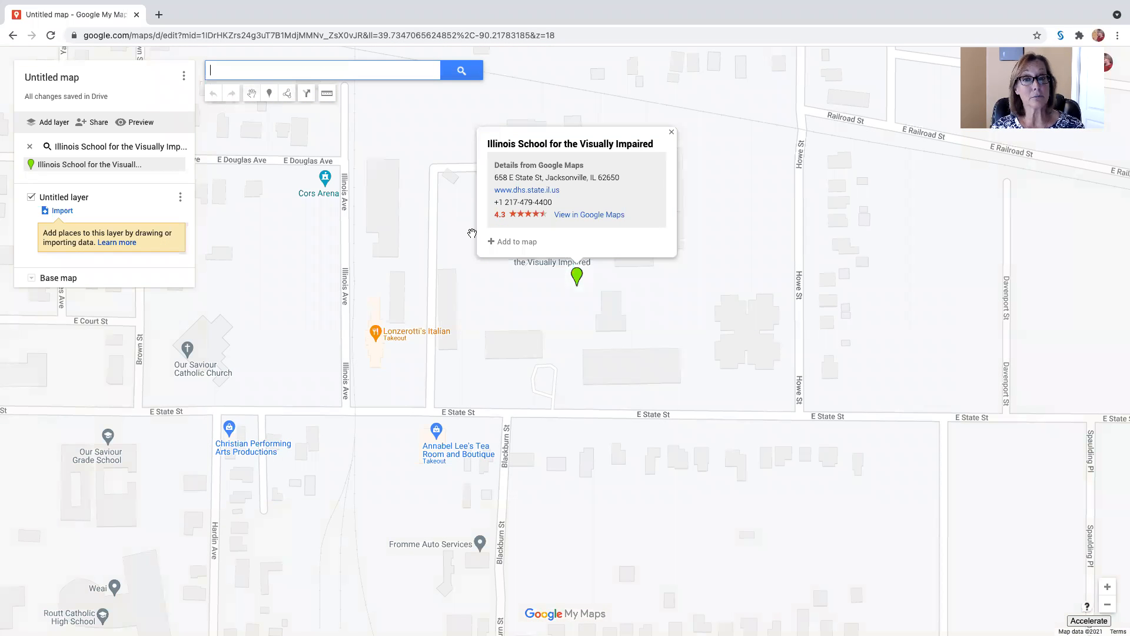
click(671, 131)
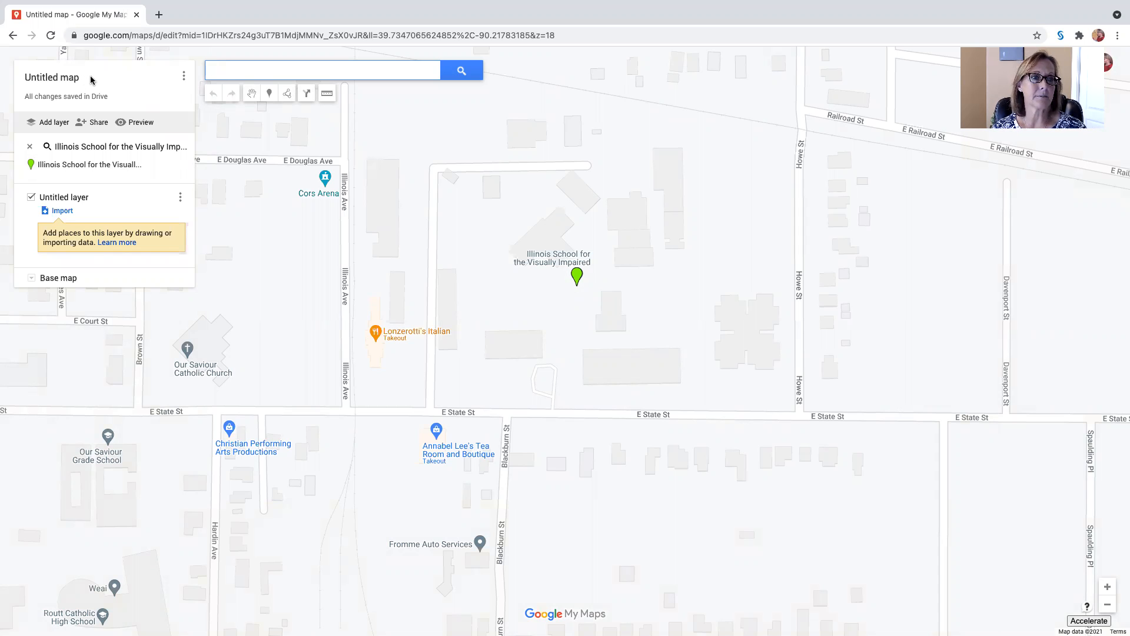
Title the map "Illinois School for the Visually Impaired"
click(72, 81)
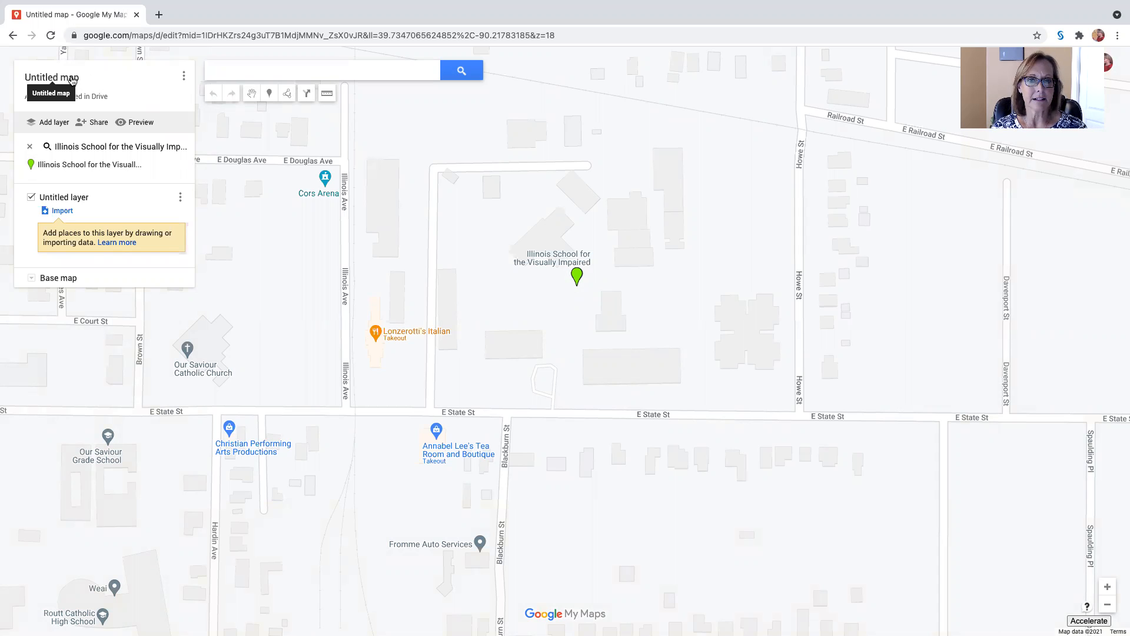
text(I)
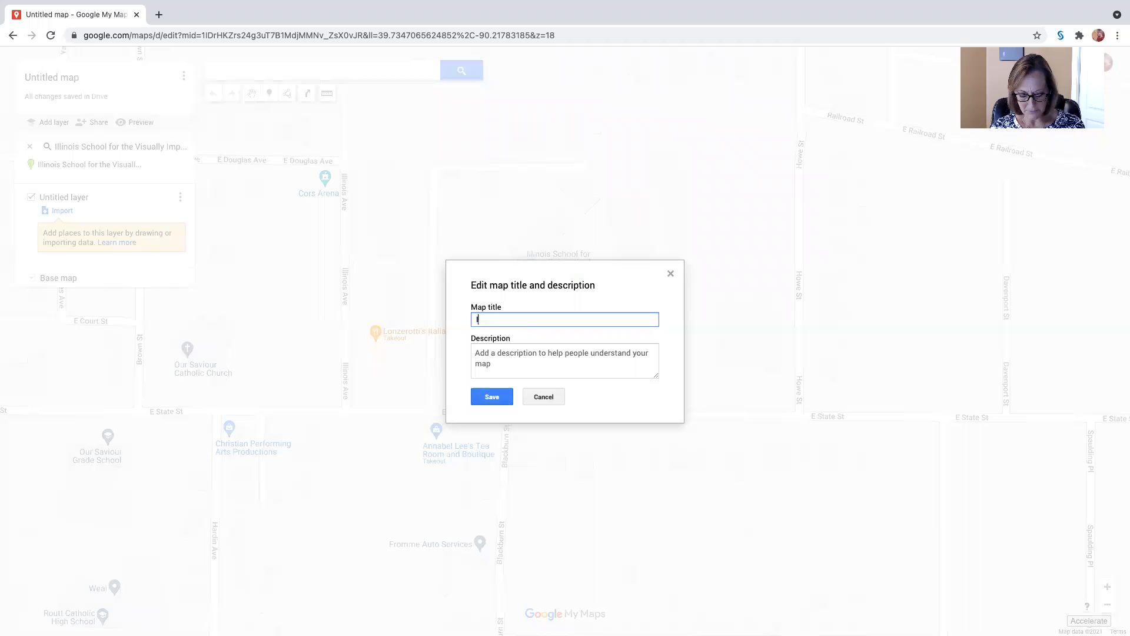
text(llinois)
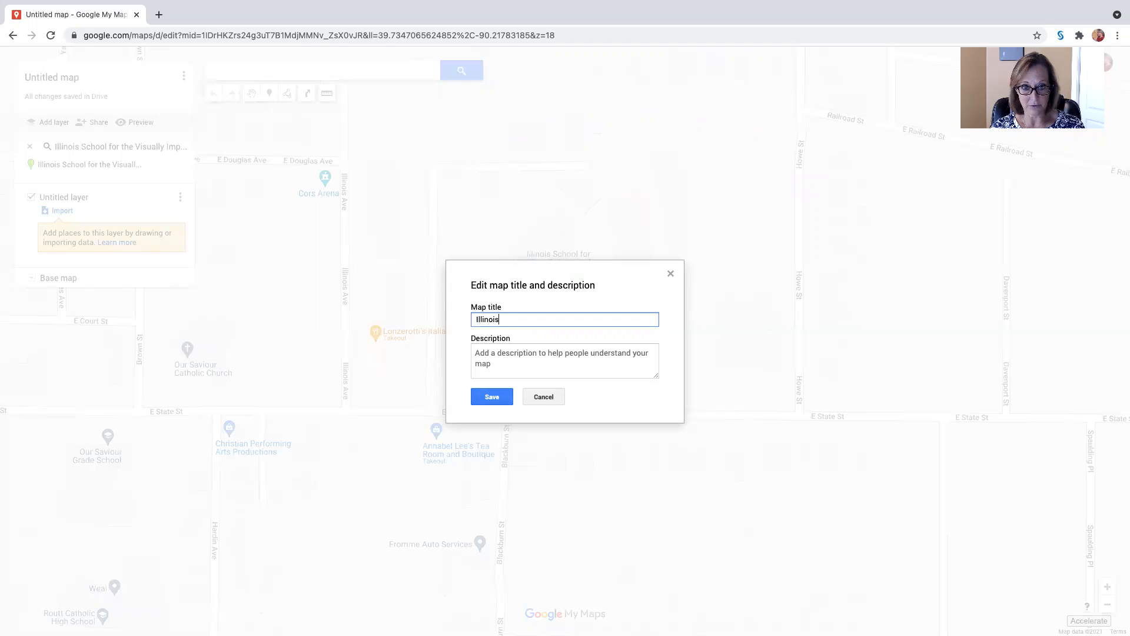
text( School for)
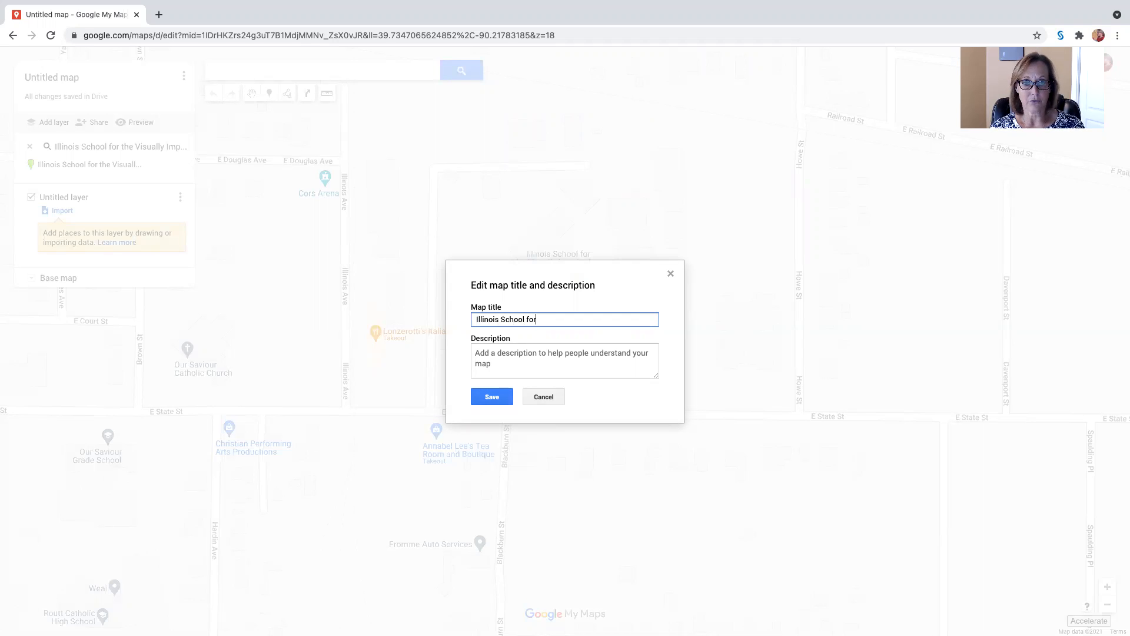
text( the Visually Impaired)
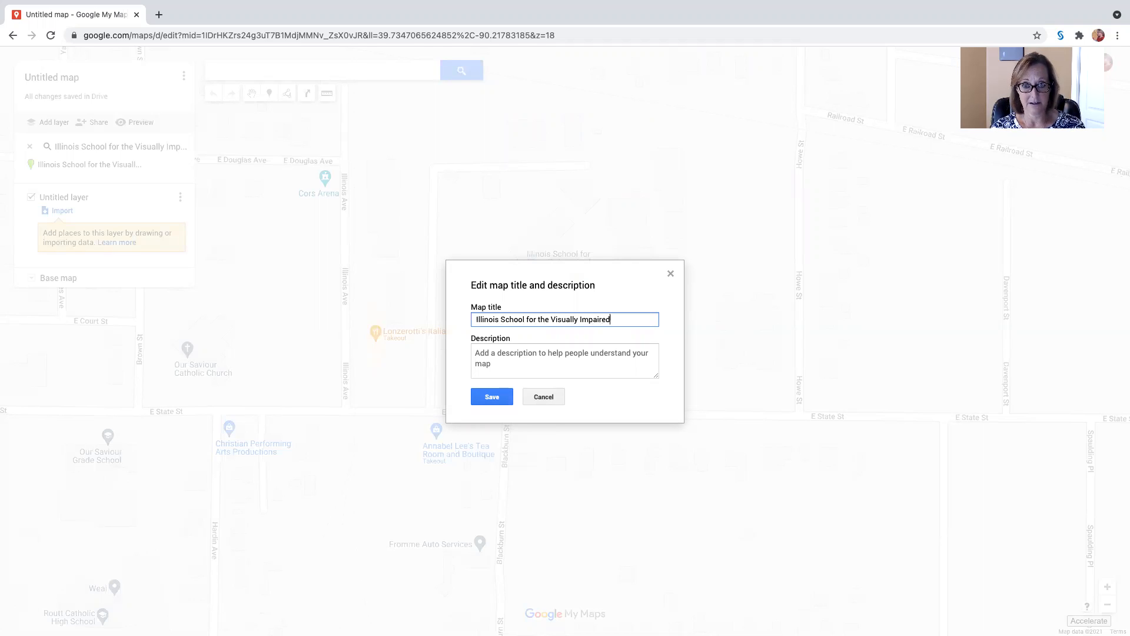
key(Return)
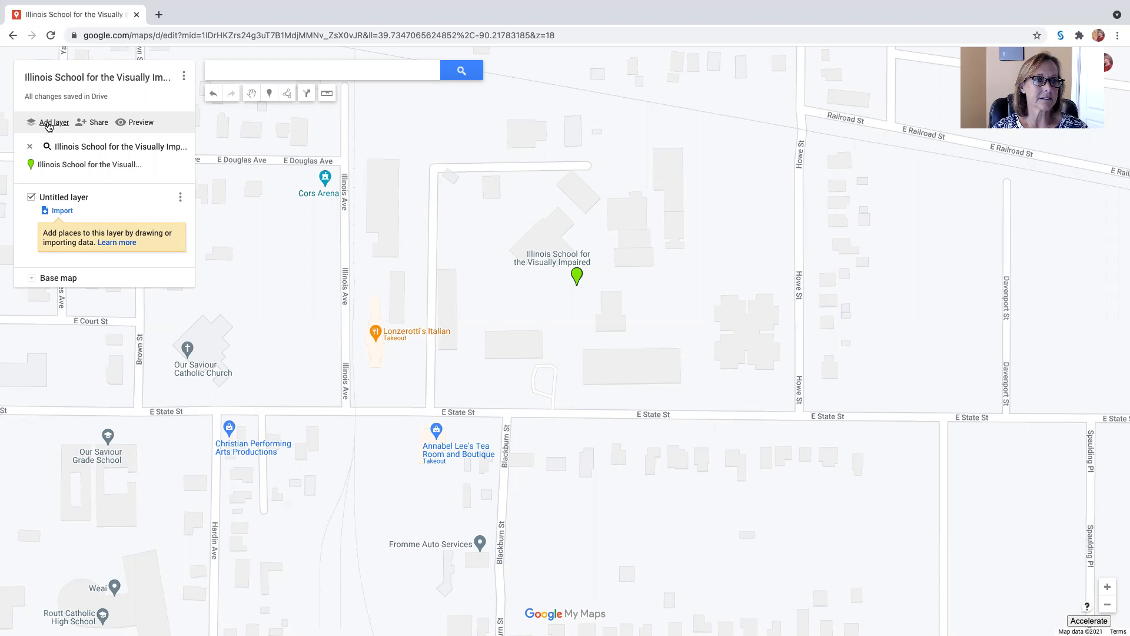
Rename the untitled layer as "Intersections"
click(50, 198)
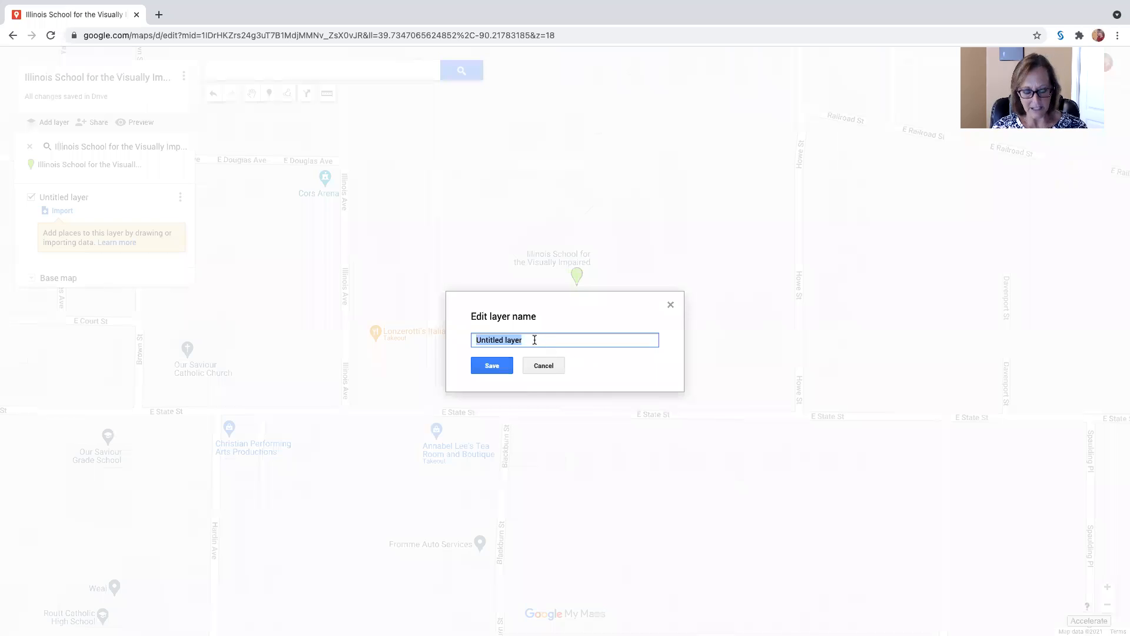
text(Intersections)
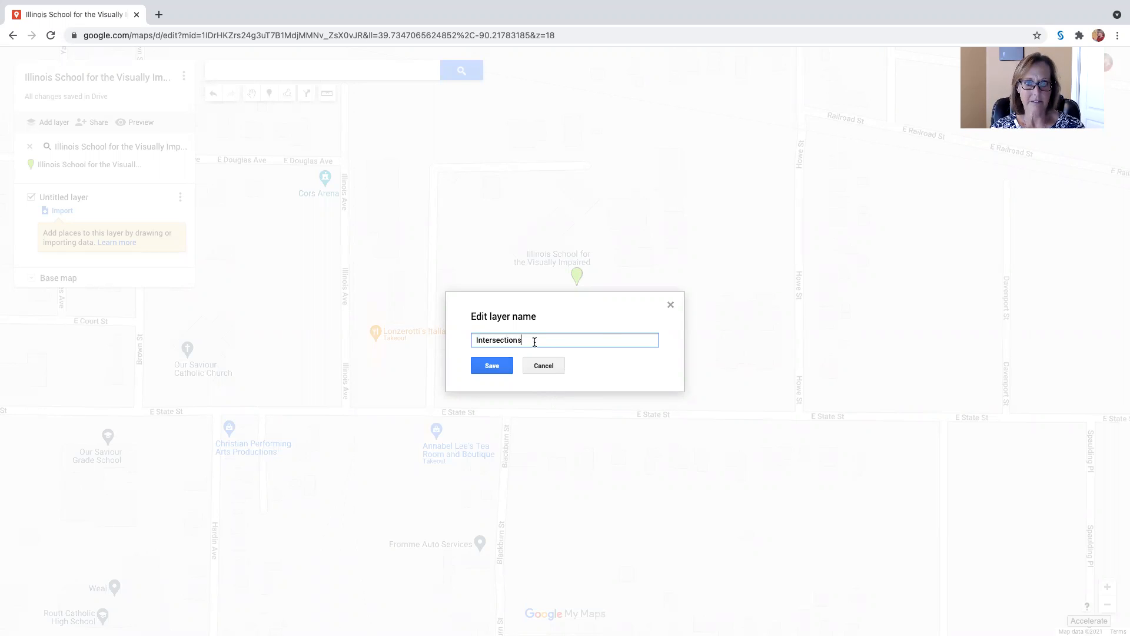
click(487, 365)
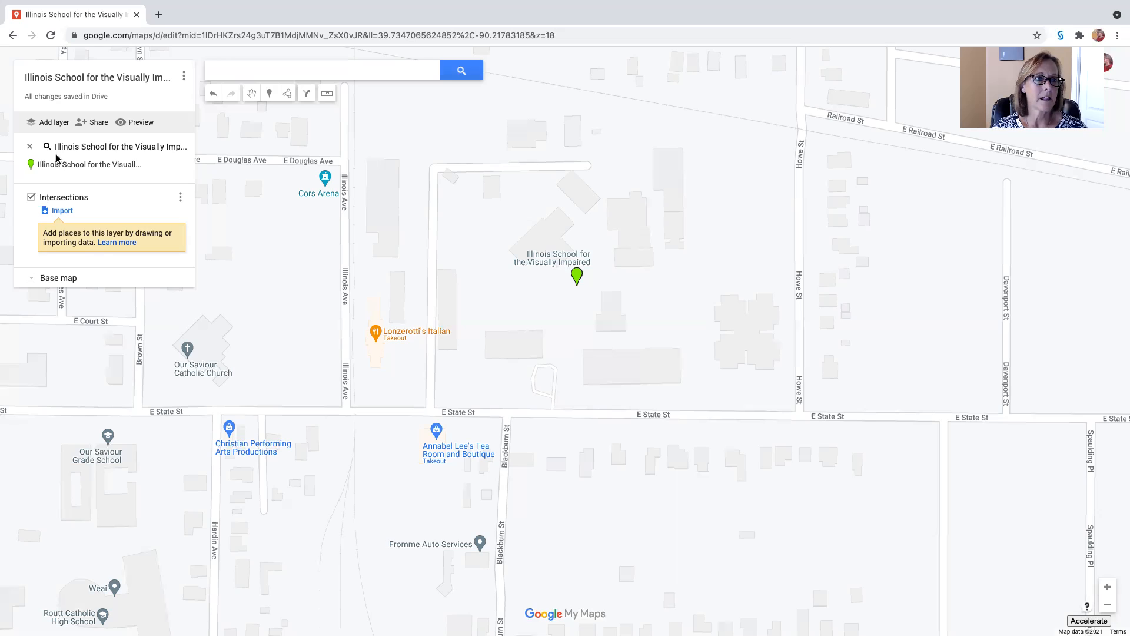
Add a second layer and name it "Buildings"
click(54, 122)
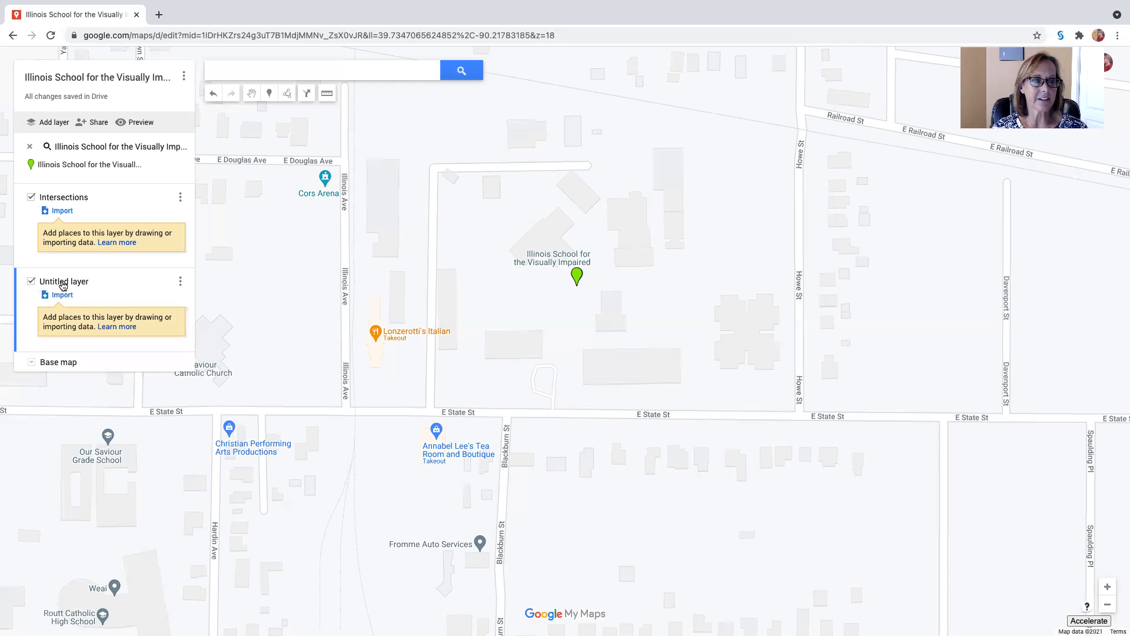
click(63, 283)
text(Buildings)
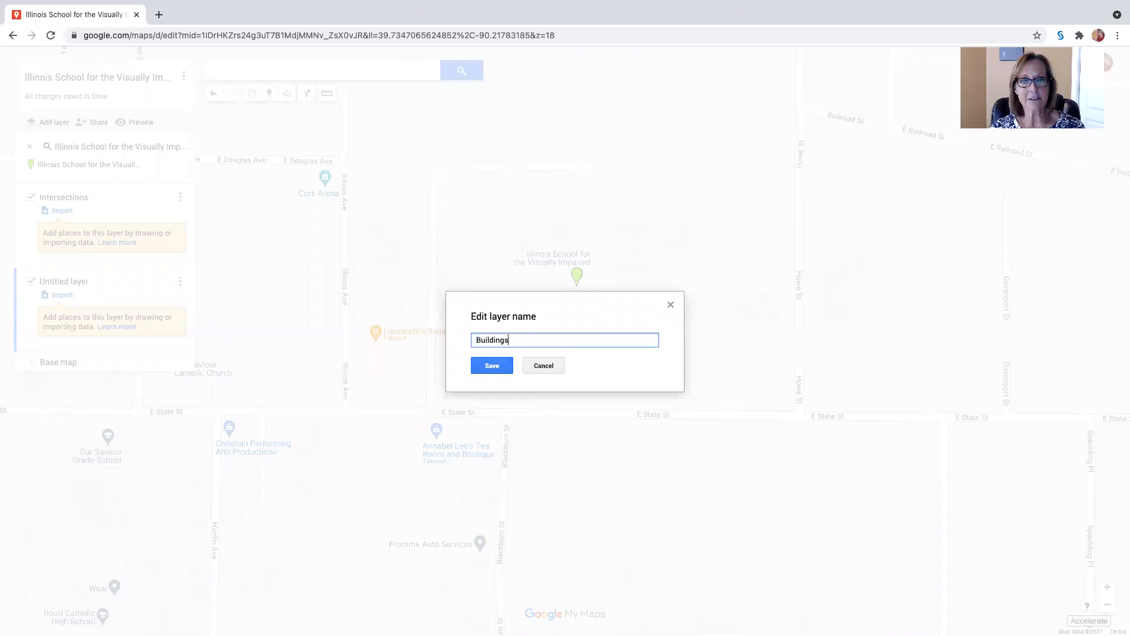
click(492, 366)
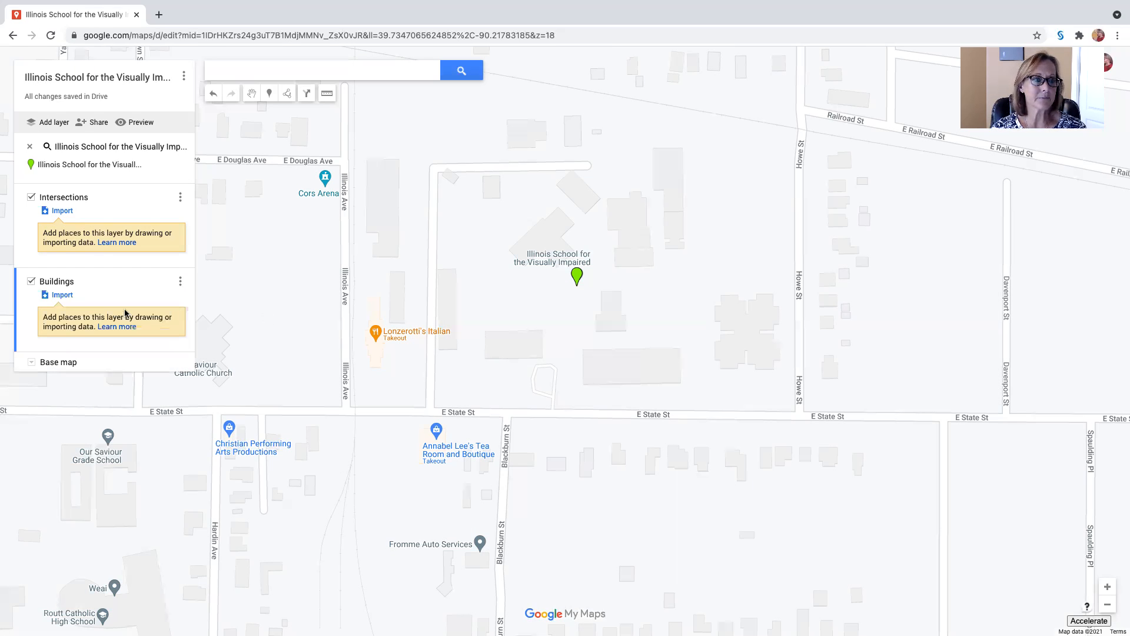
Add a third layer and name it "POIs"
click(54, 123)
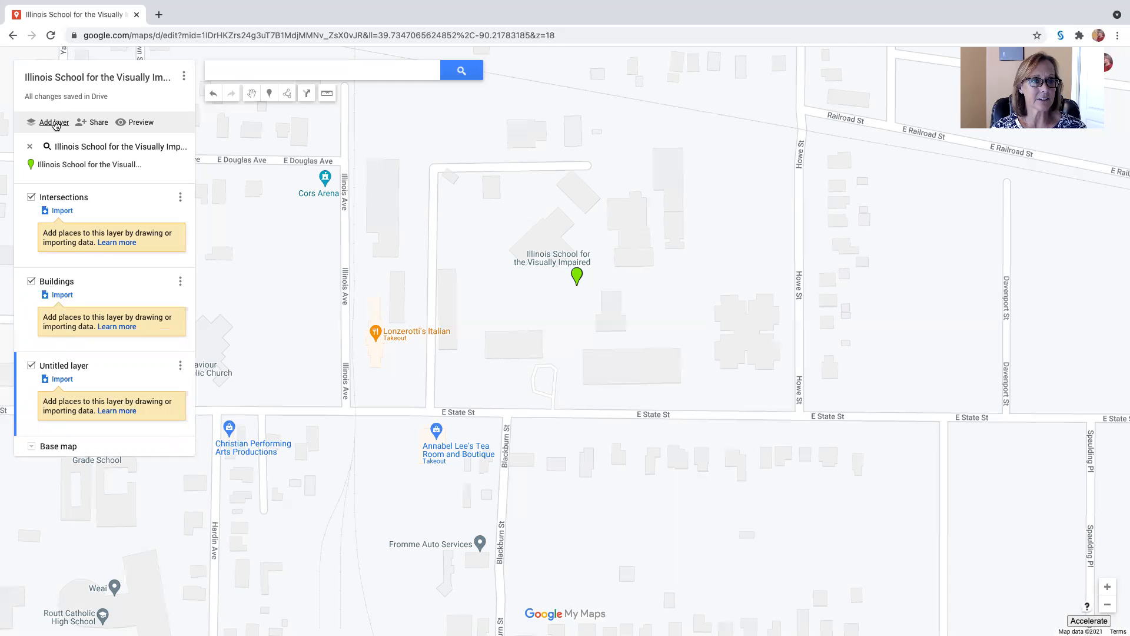
click(68, 367)
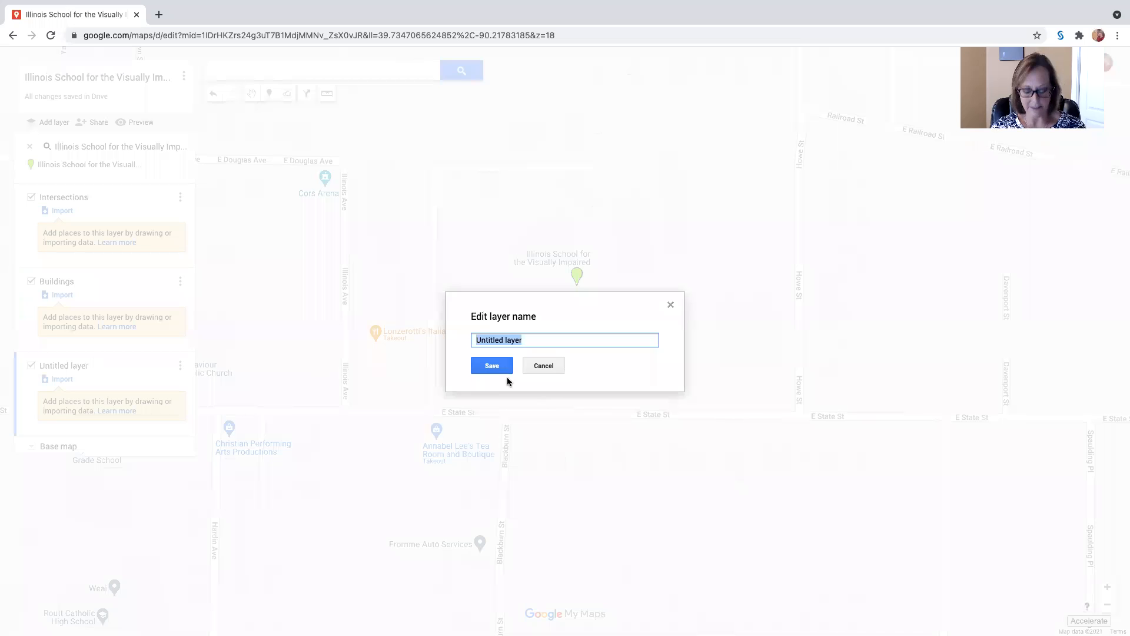
text(POIs)
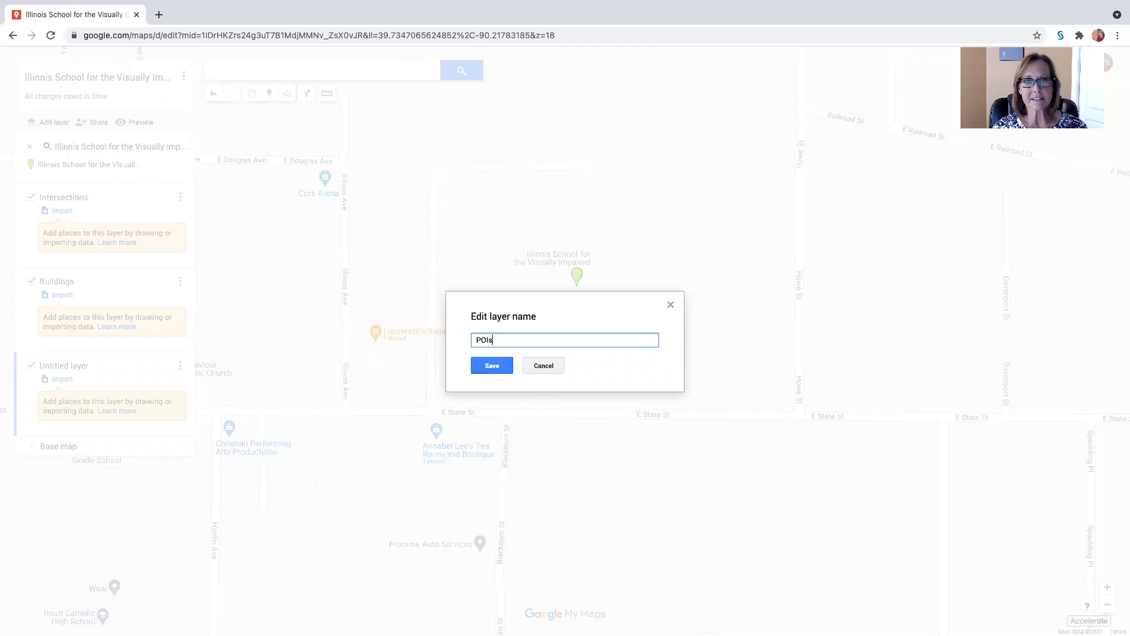
click(498, 371)
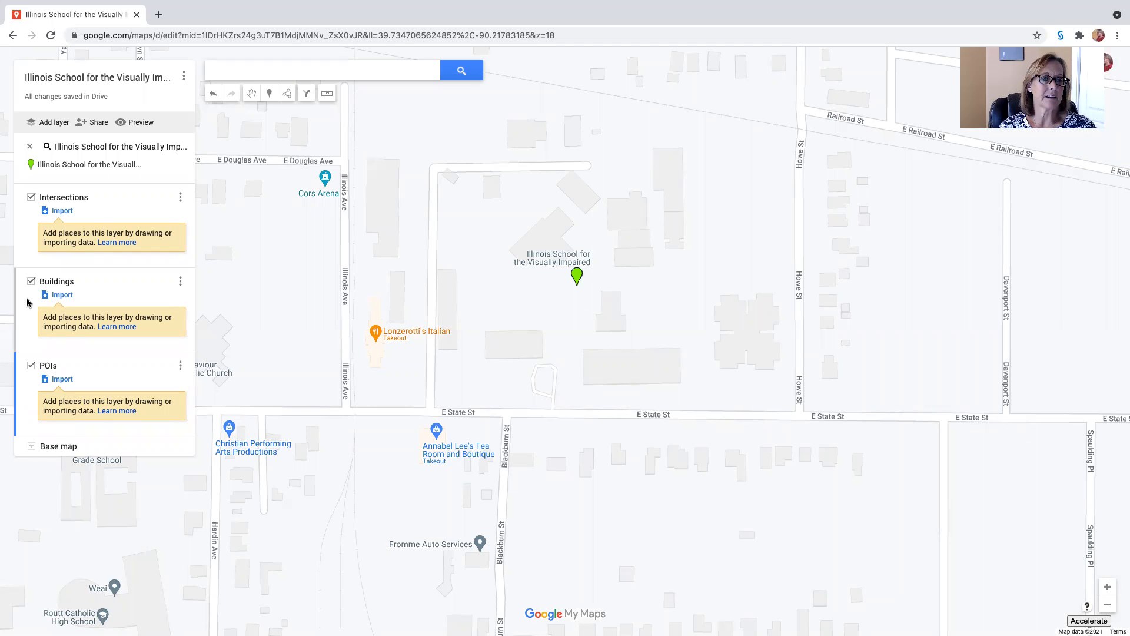
Make Intersections the active layer and place a marker where the driveway west of the school meets E State St
click(29, 224)
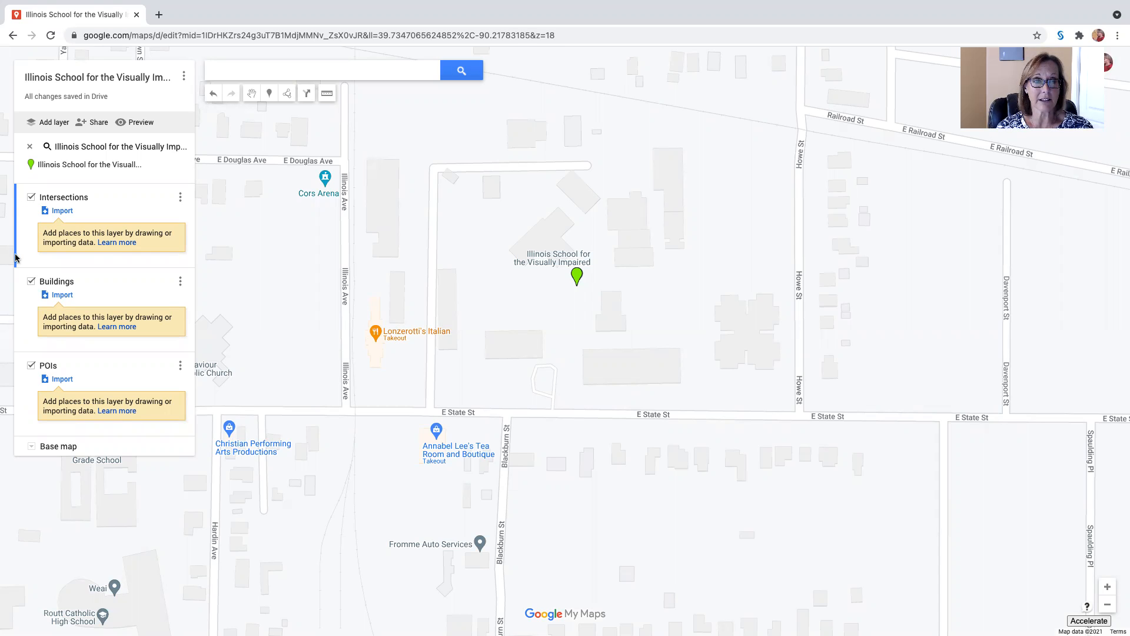
click(30, 321)
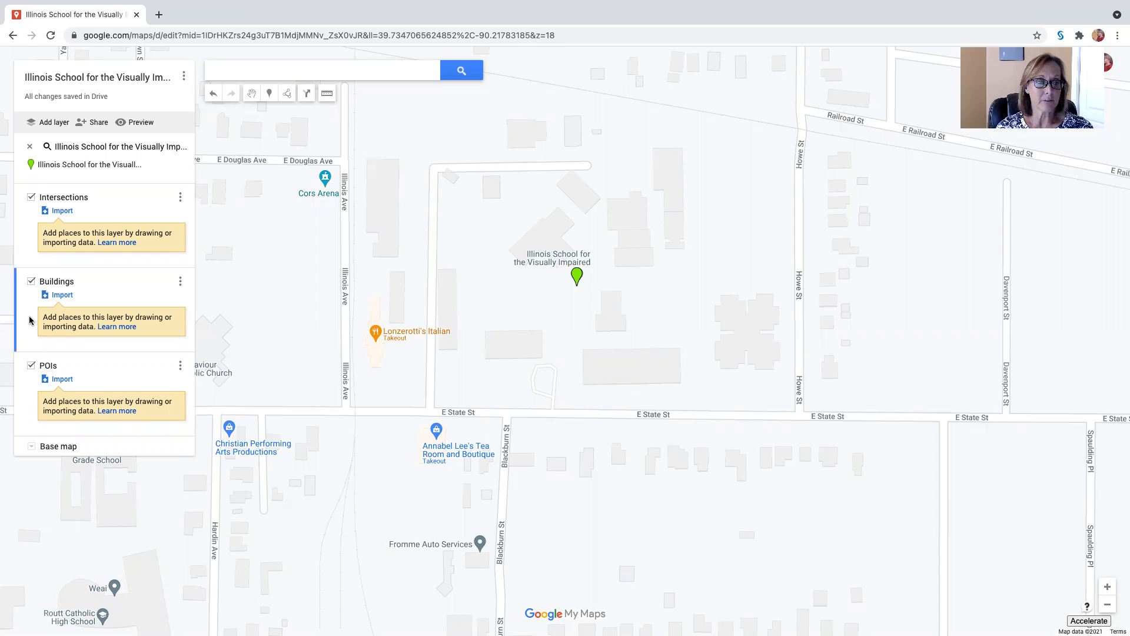
click(27, 234)
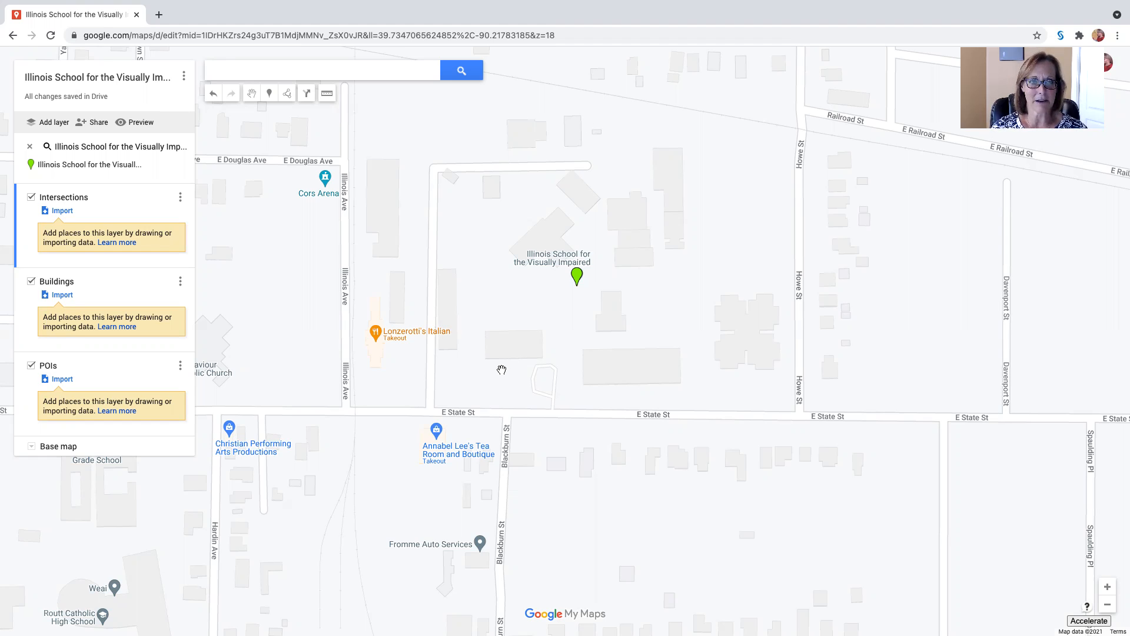
click(269, 94)
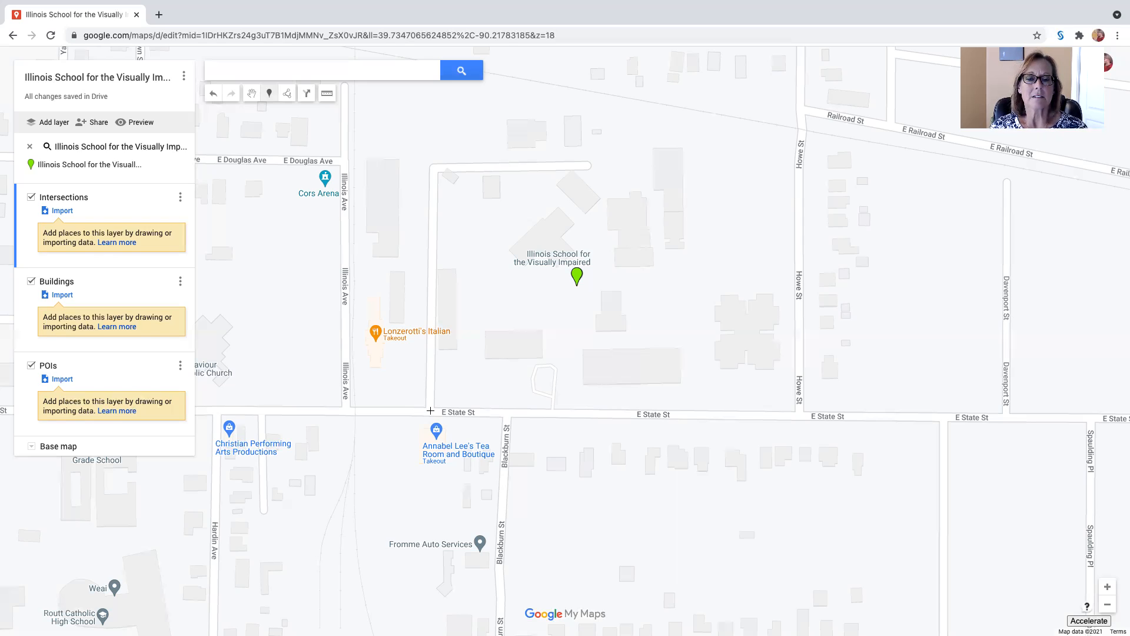
click(430, 411)
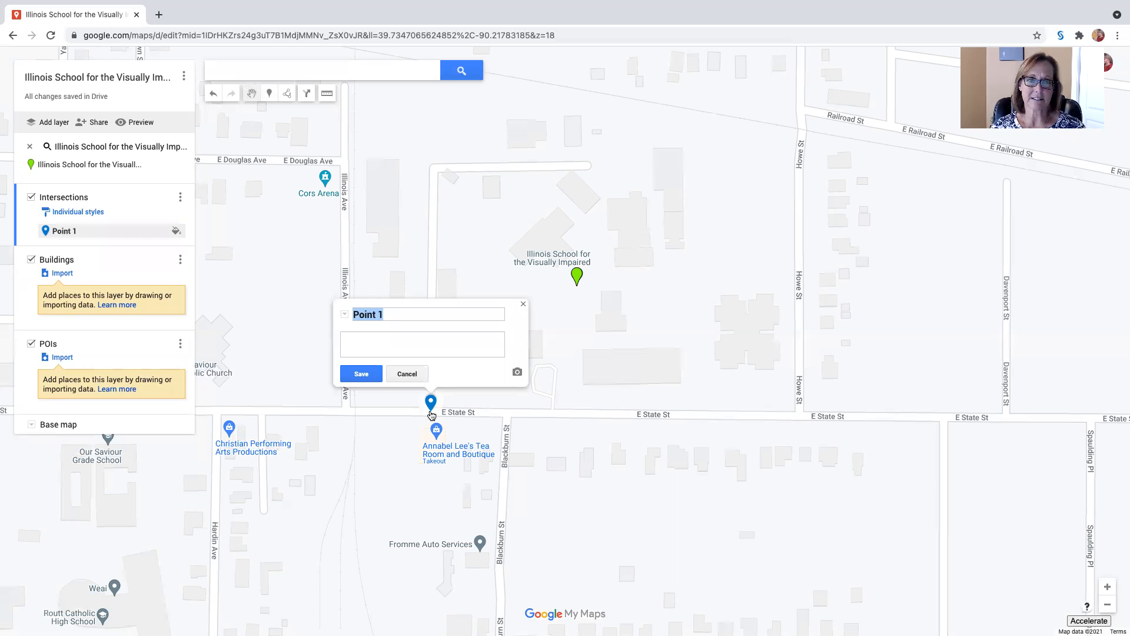
Name the new marker "East State Street and Campus Driveway, intersection" and save it
click(396, 313)
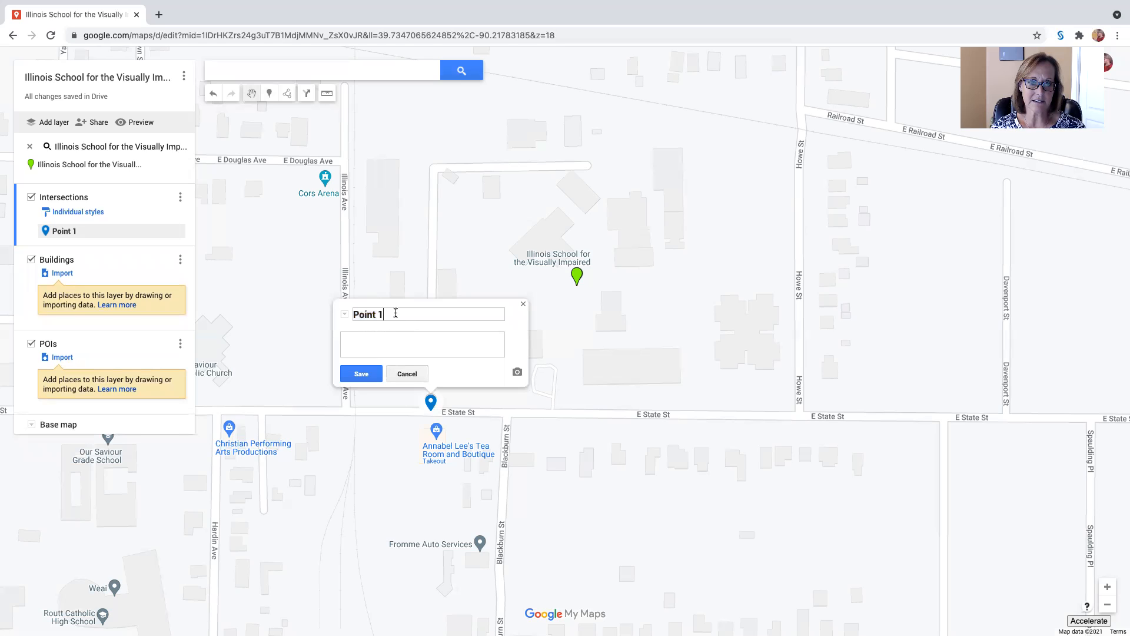
drag(396, 313, 360, 309)
text(East State Street and Campus Drivw)
key(BackSpace)
text(eway)
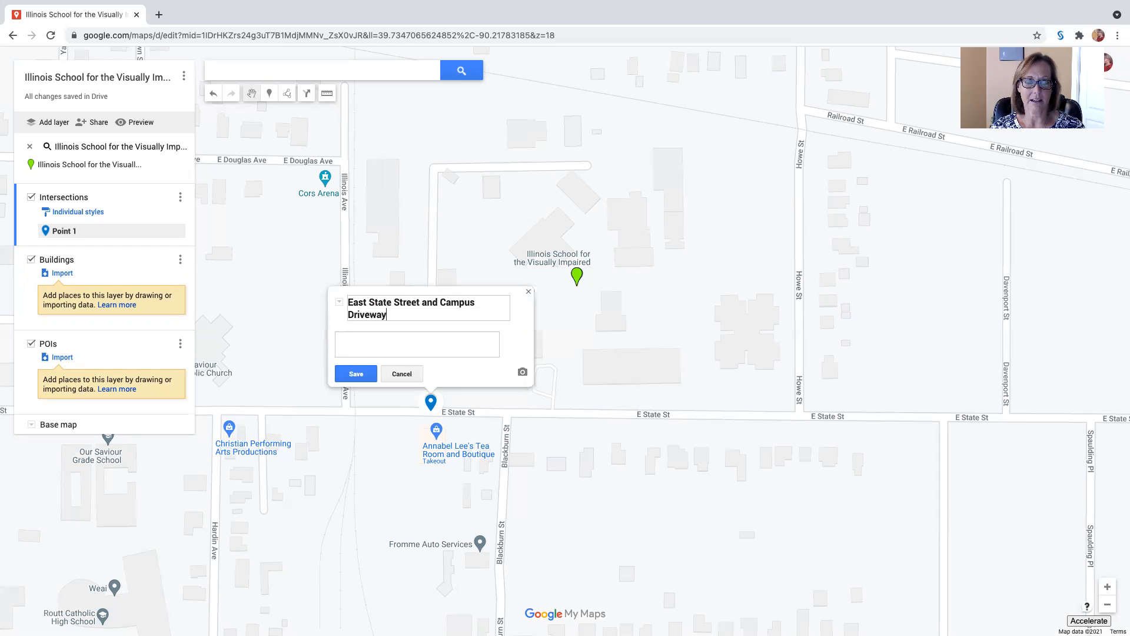
text(rsection)
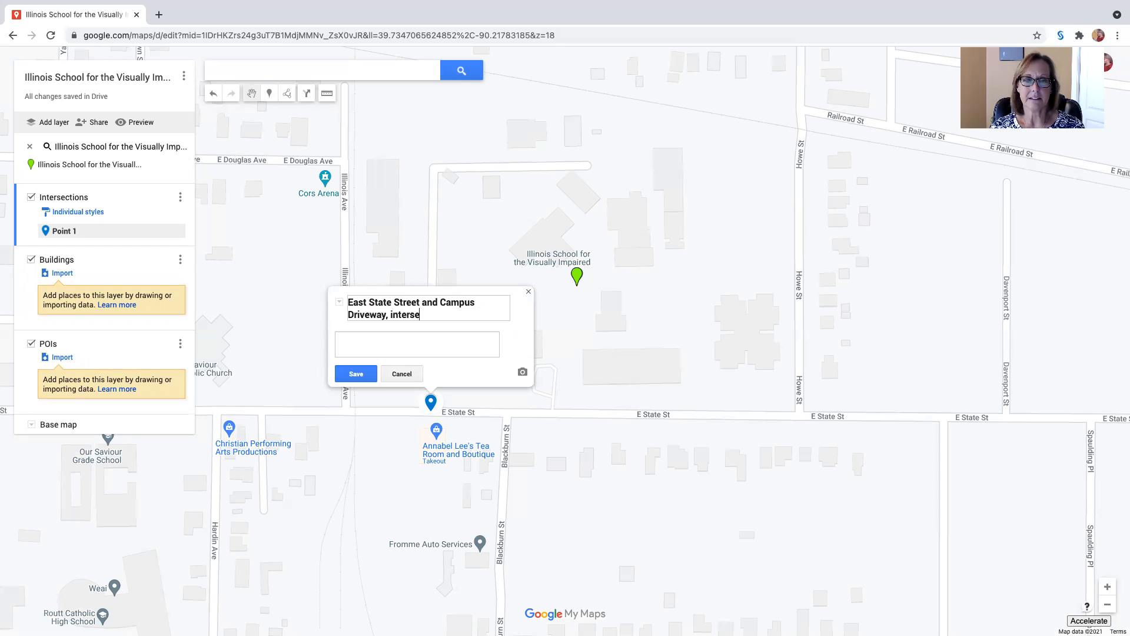
click(356, 373)
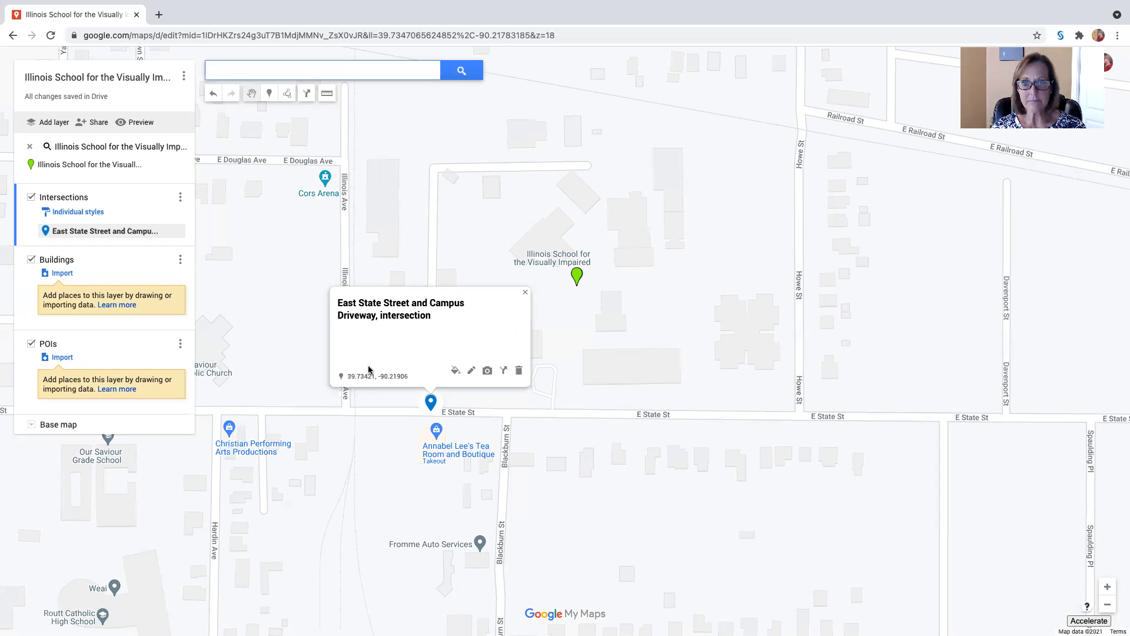
Place a marker where Howe St meets E State St and save it as "East State Street and Howe Street, intersection"
click(525, 292)
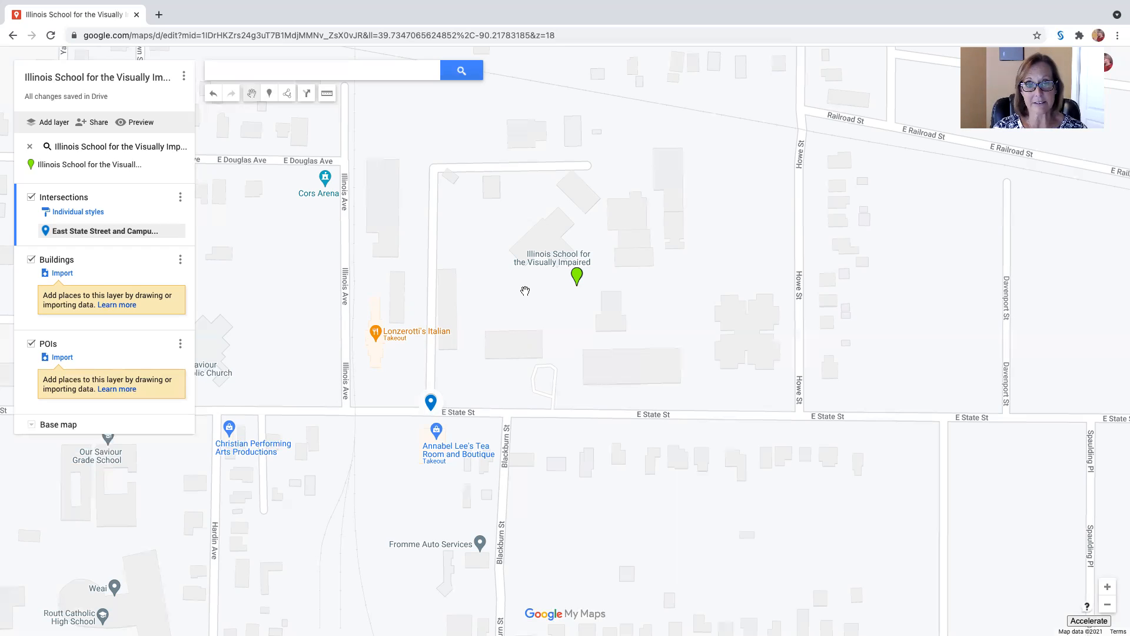
click(269, 97)
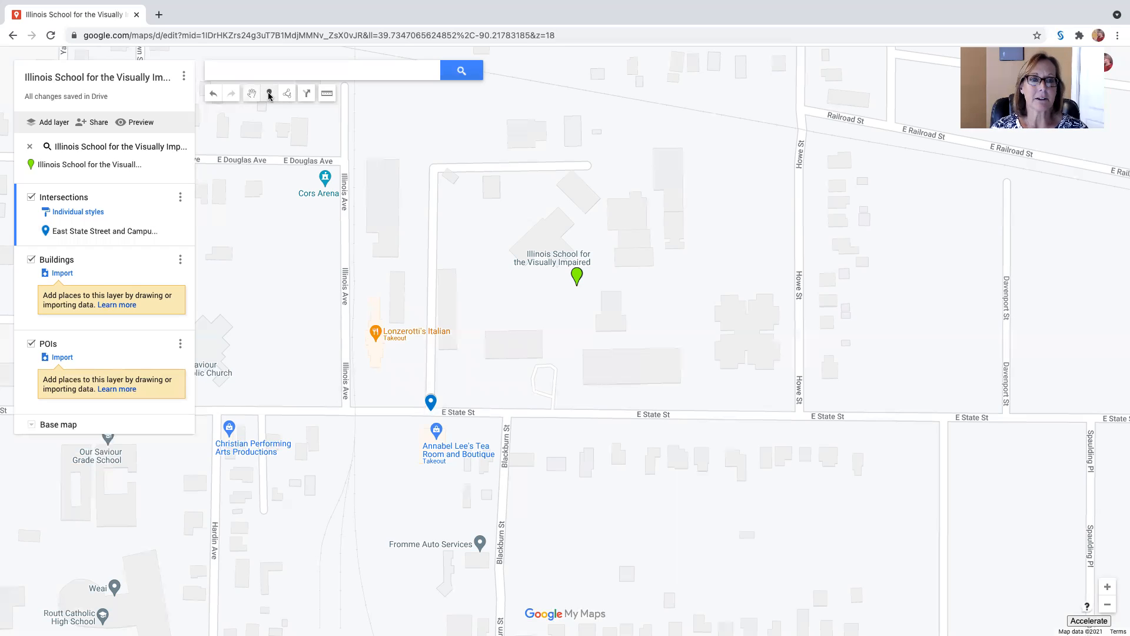
click(797, 414)
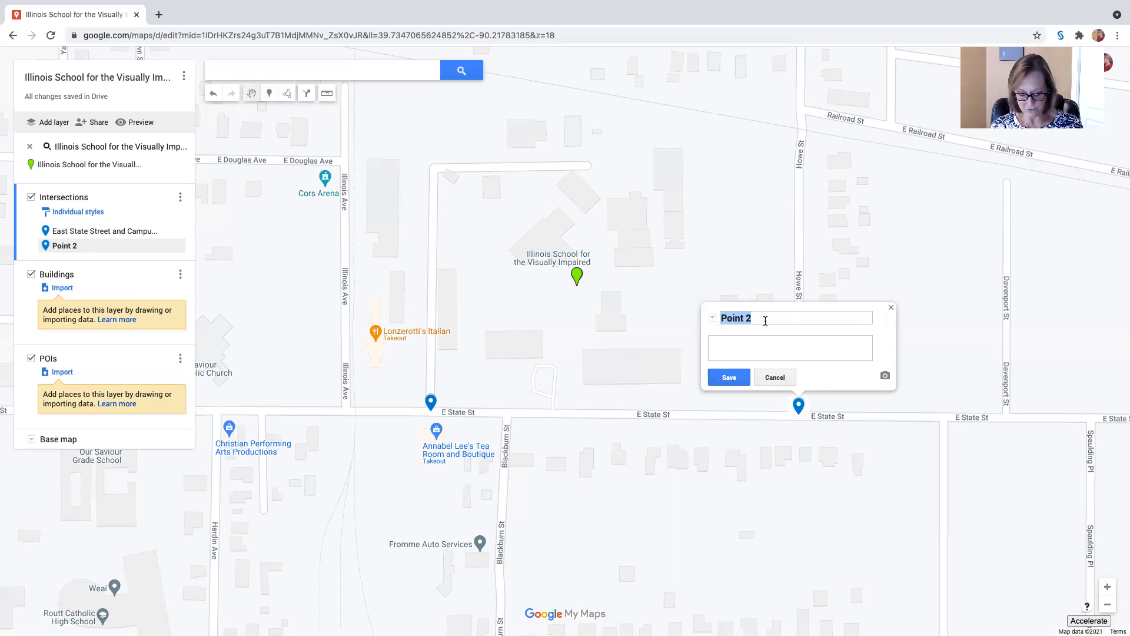
key(BackSpace)
text(East S)
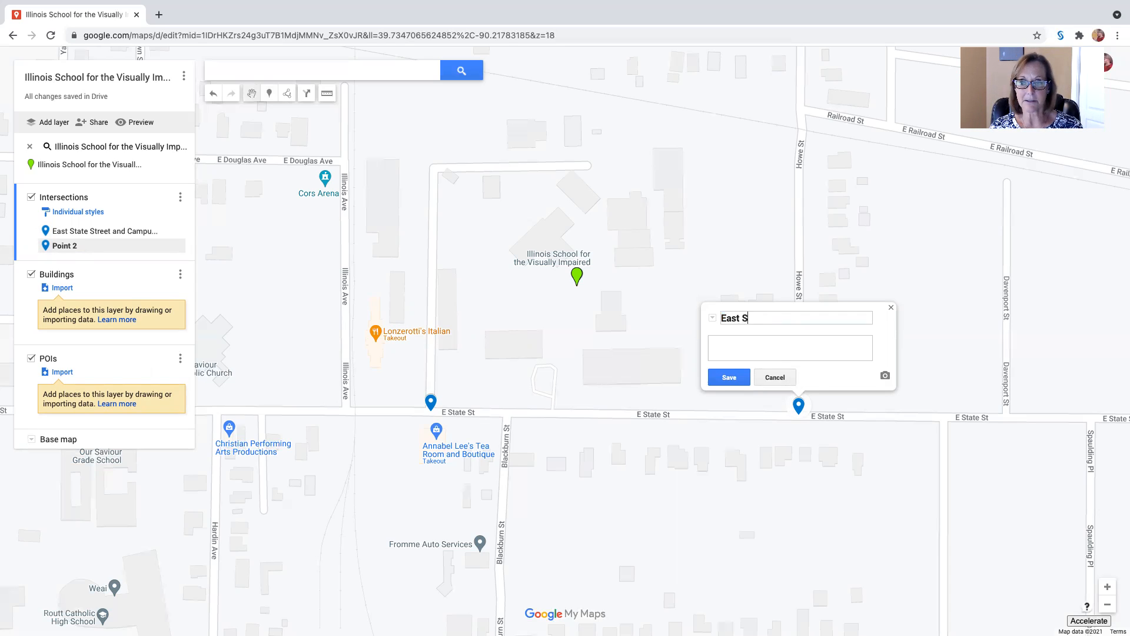
text(tate Street and Howe Stre)
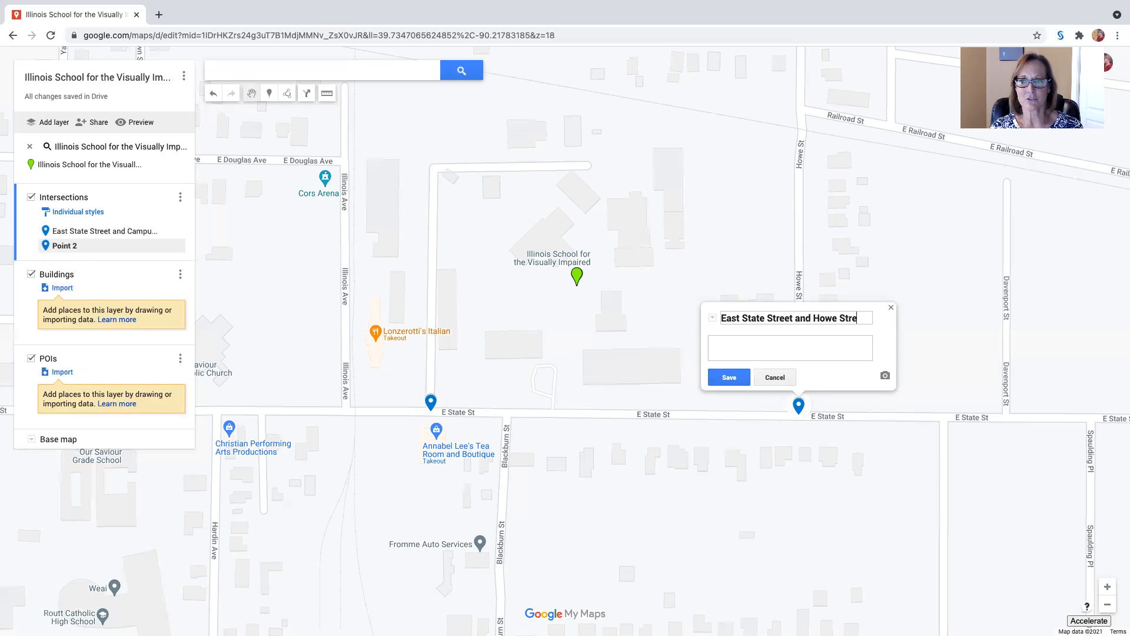
text(et, inters)
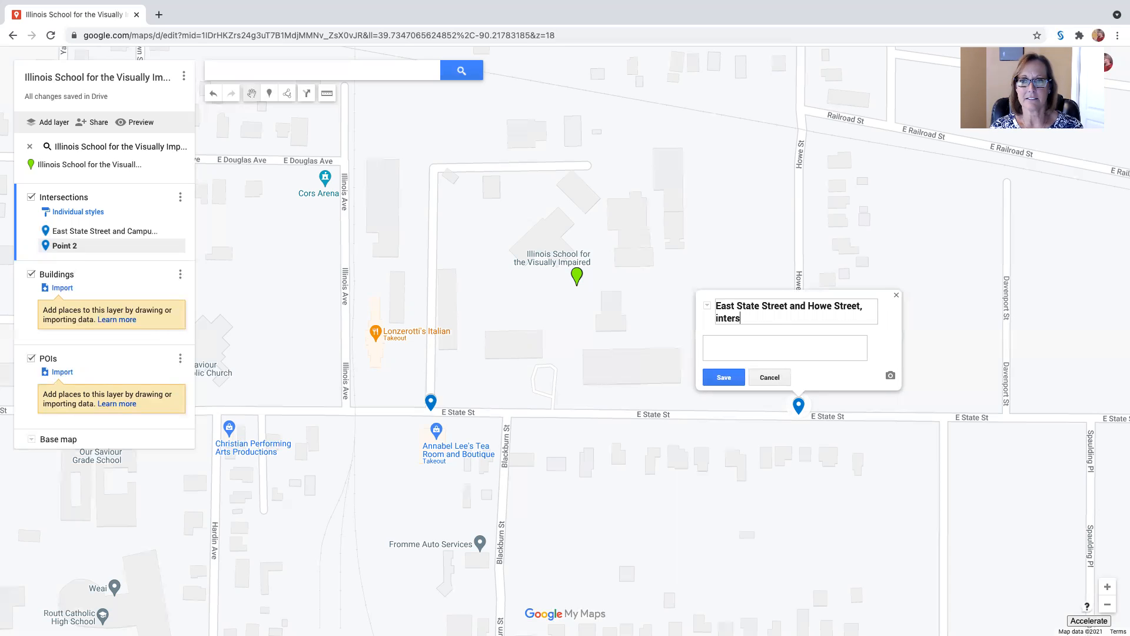
text(ection)
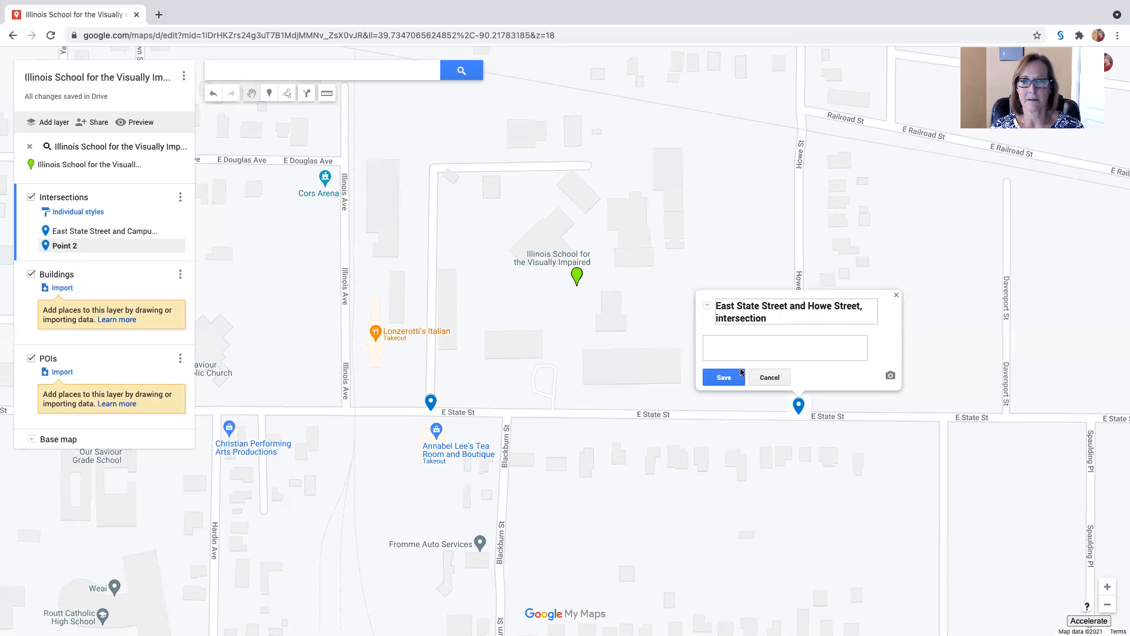
click(724, 378)
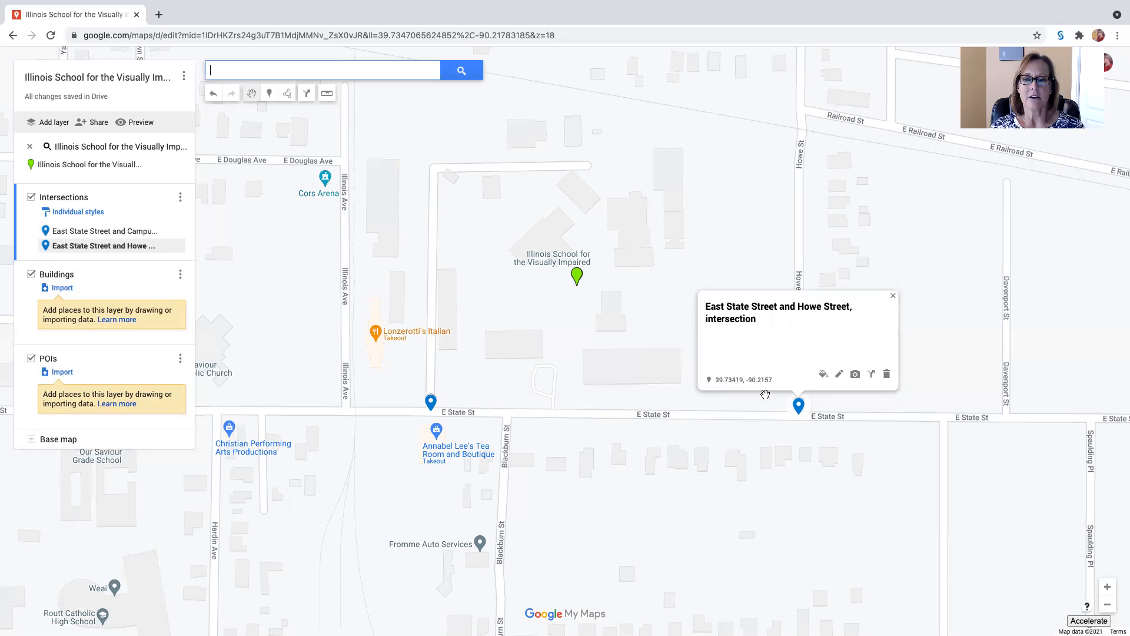
click(893, 295)
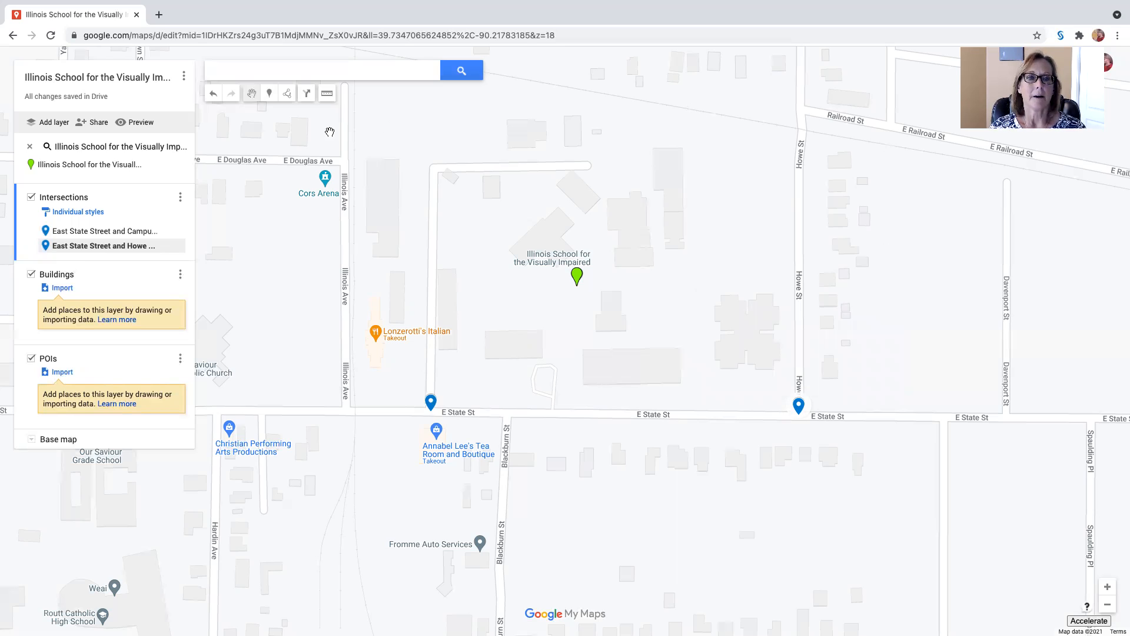
Place a marker where Howe St crosses the railroad tracks and save it as "Howe Street and east-west railroad tracks, intersection"
click(271, 99)
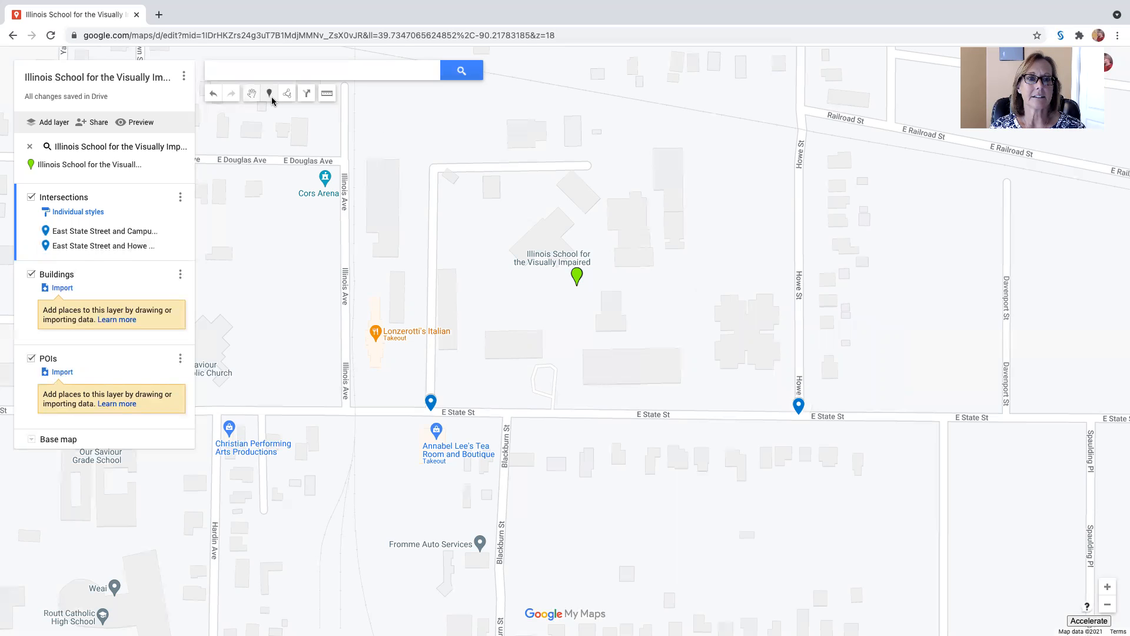
click(802, 130)
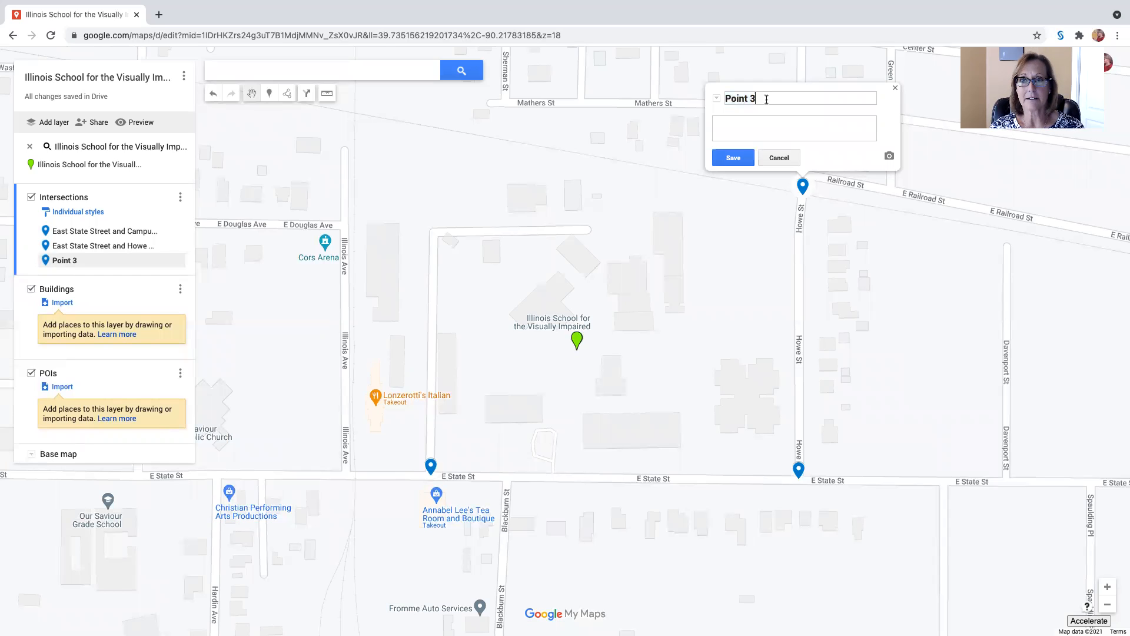
text(Howe)
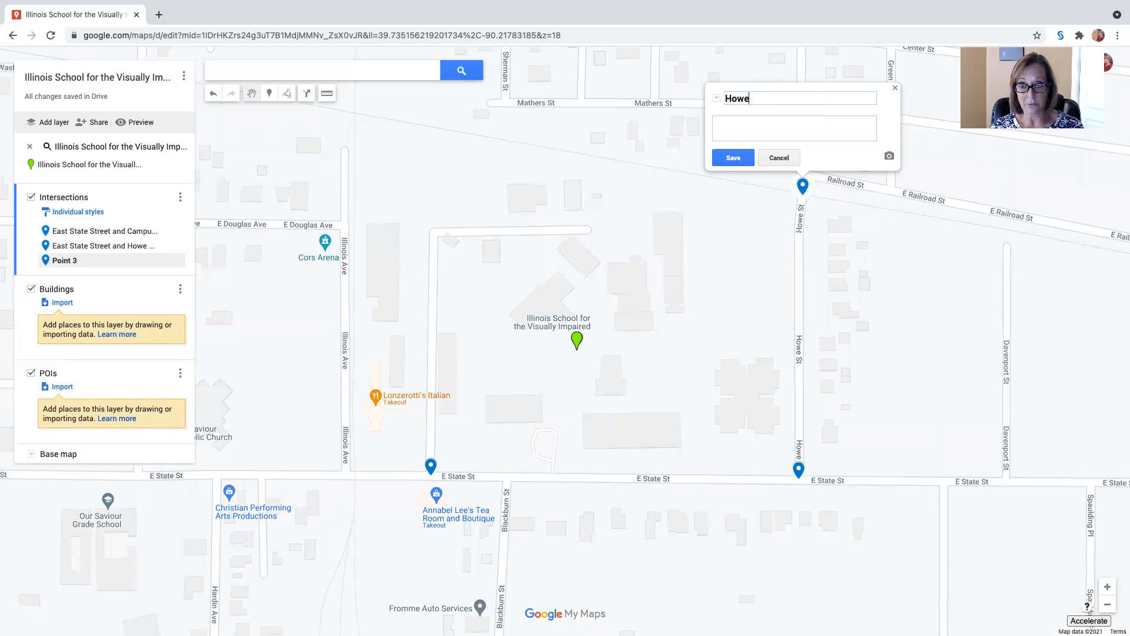
text( Street and)
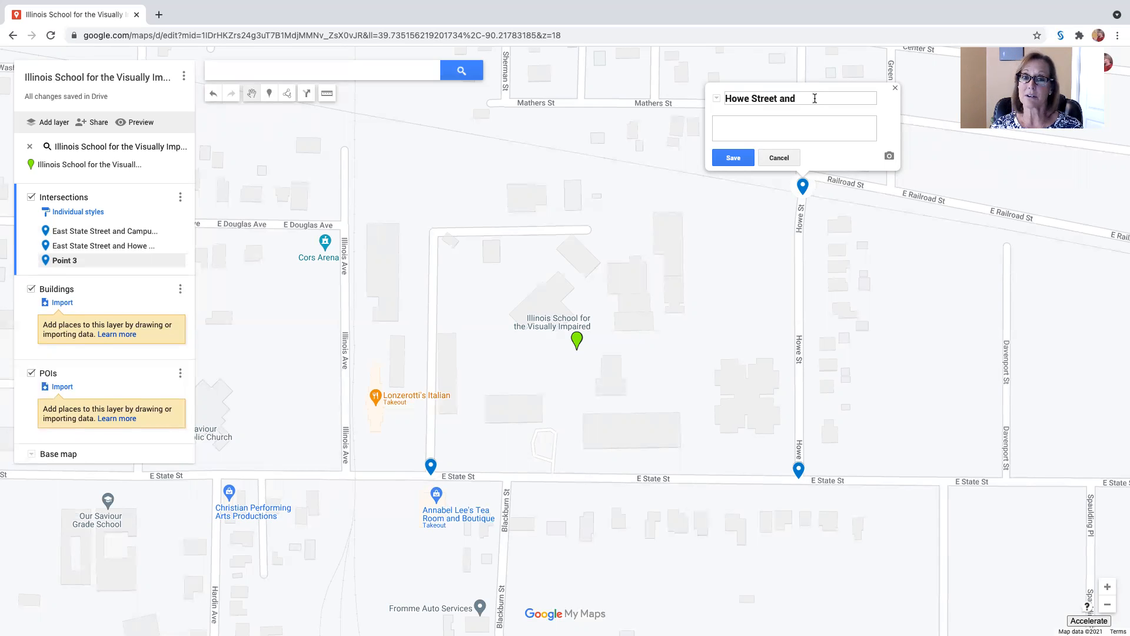
text(east-west railroad tracks, intersection)
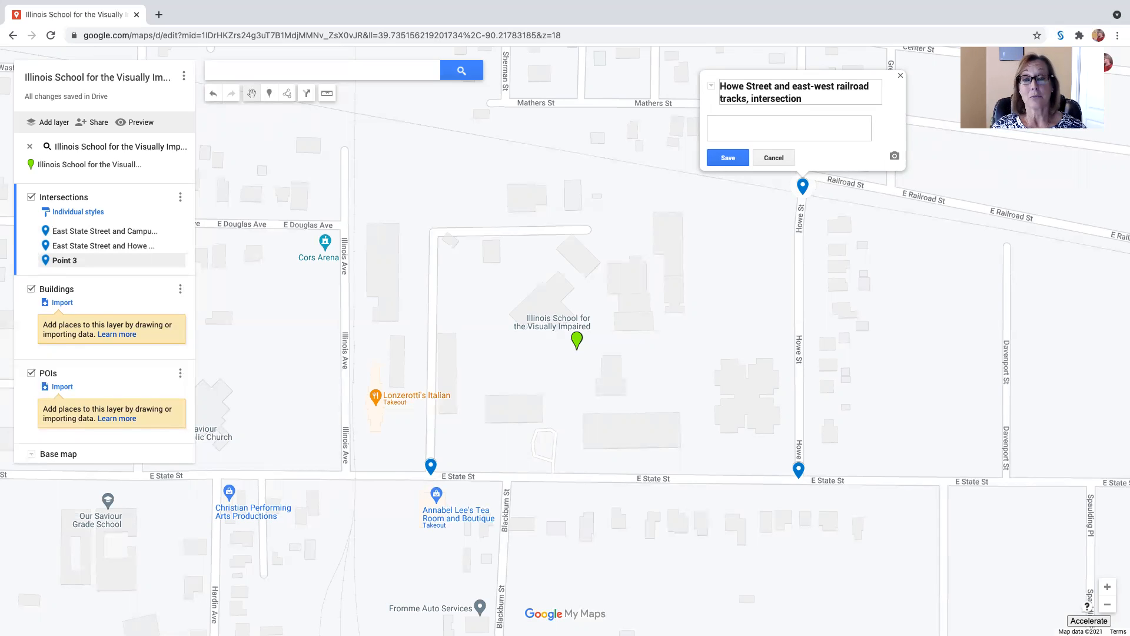
click(727, 158)
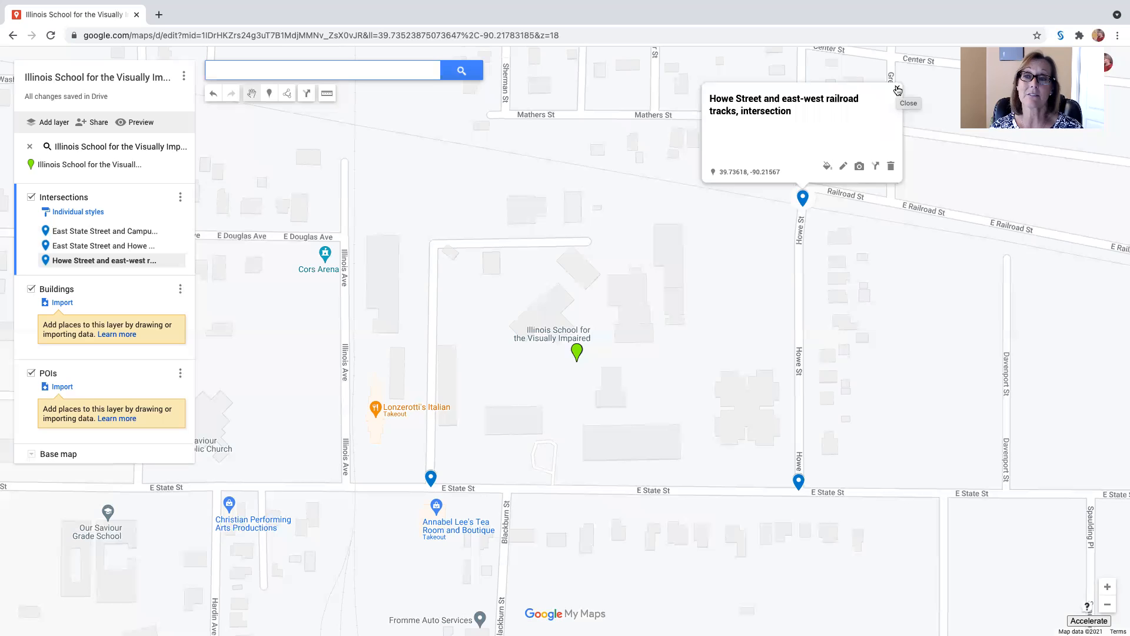
click(898, 90)
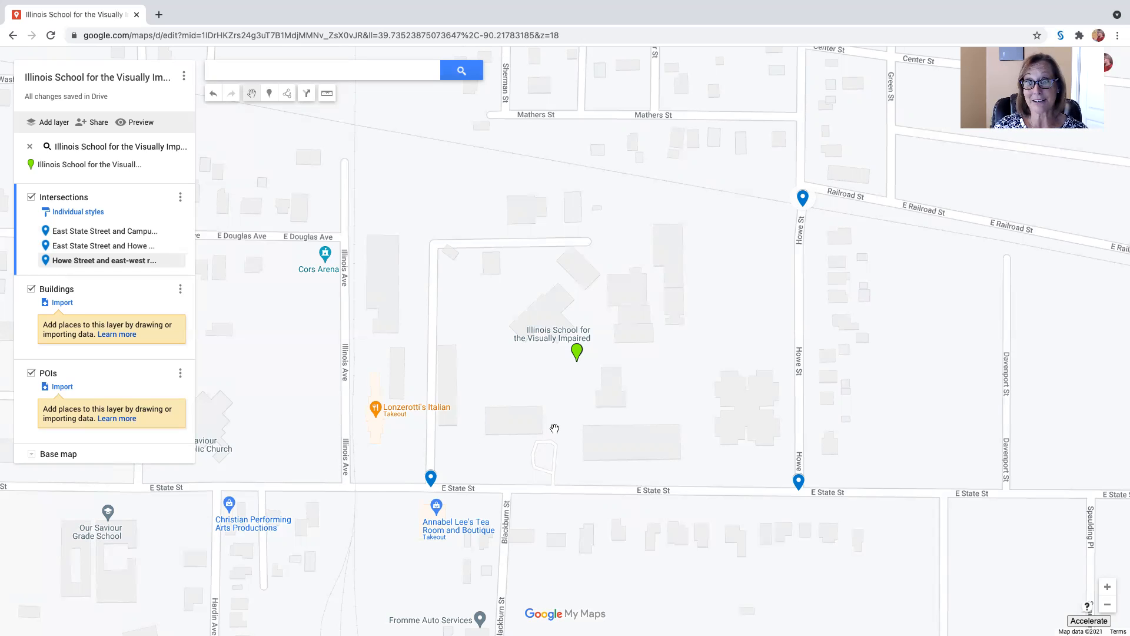
Make Buildings the active layer and place a marker on the long campus building just north of E State St
click(86, 300)
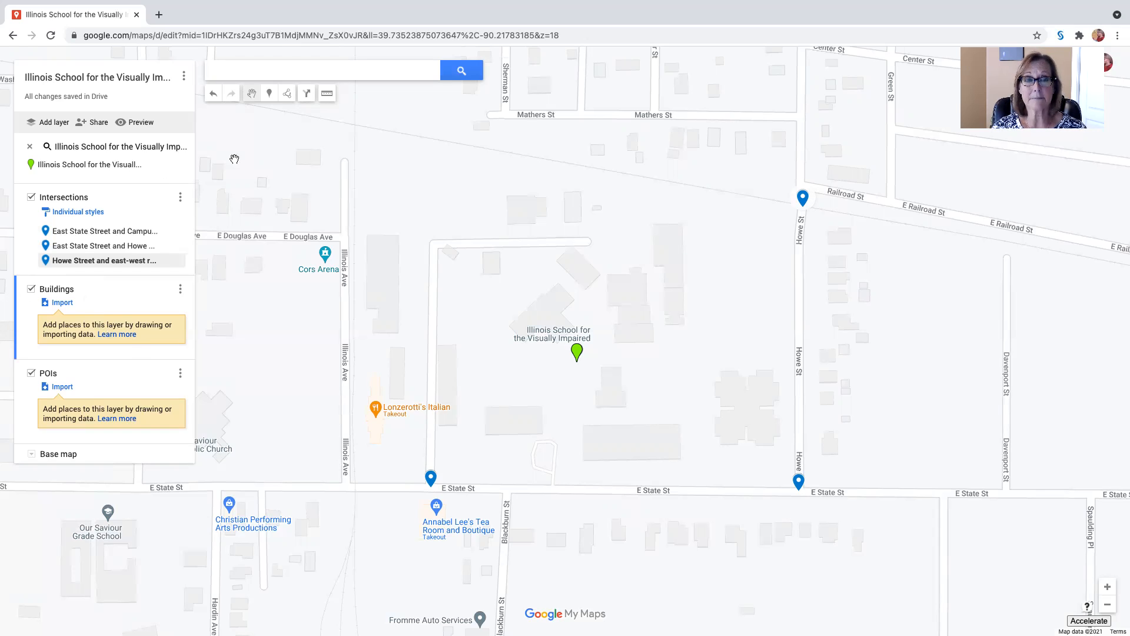
click(269, 95)
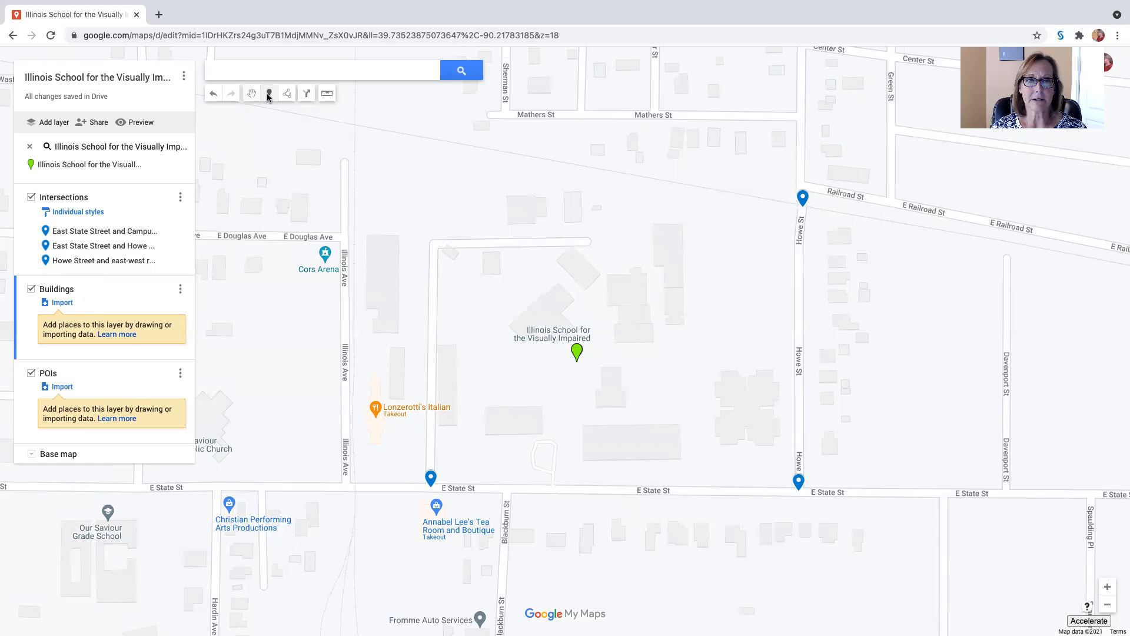
click(612, 442)
Name the new building marker "Frank Hall Main Building on East State Street" and save it
click(575, 348)
drag(574, 348, 528, 352)
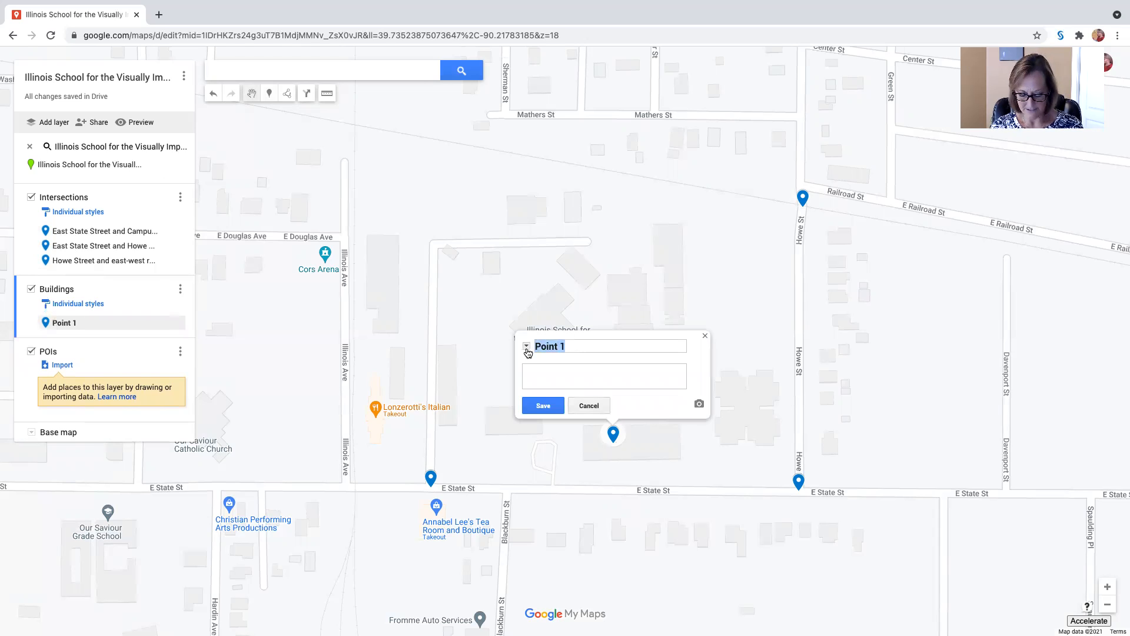
text(FRank)
key(BackSpace)
key(BackSpace)
key(BackSpace)
key(BackSpace)
text(ra)
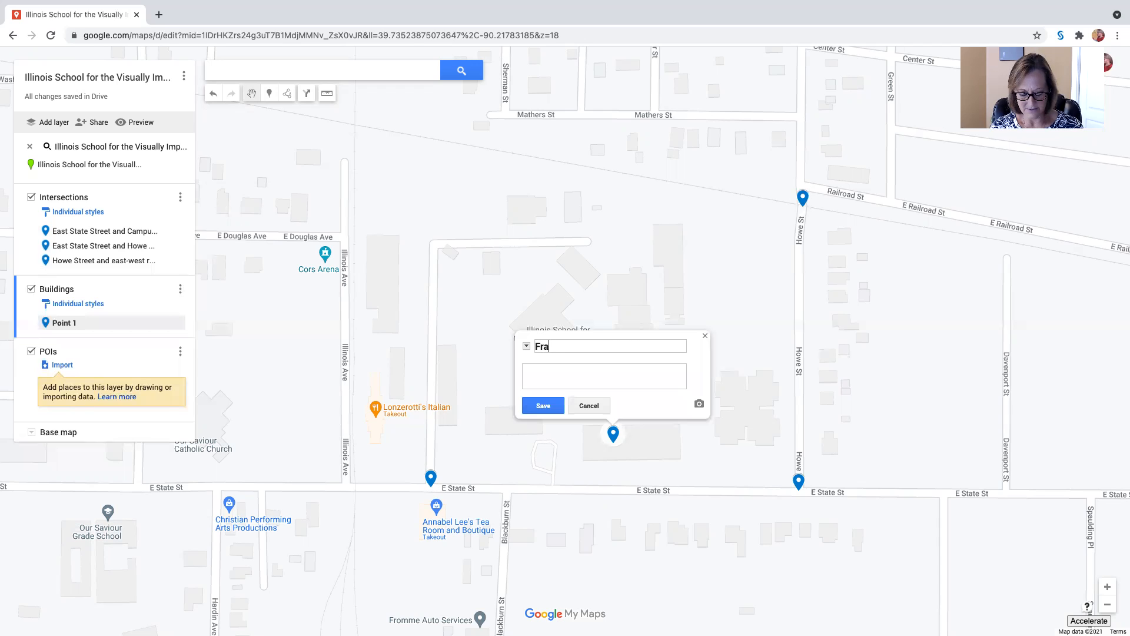
text(nk Hall Mai)
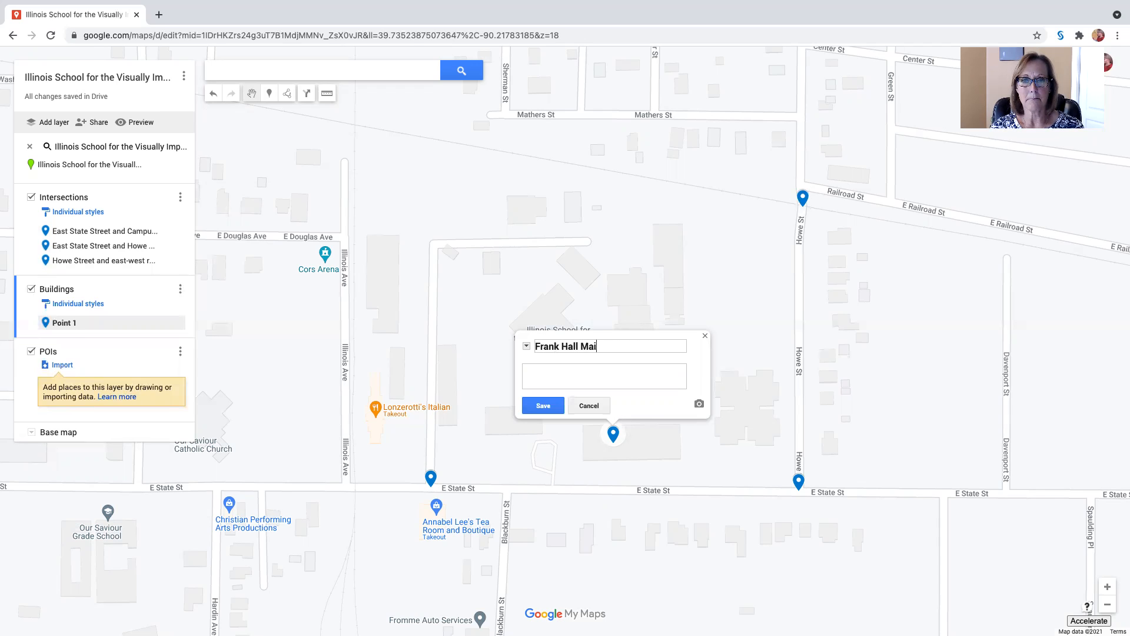
text(n Building )
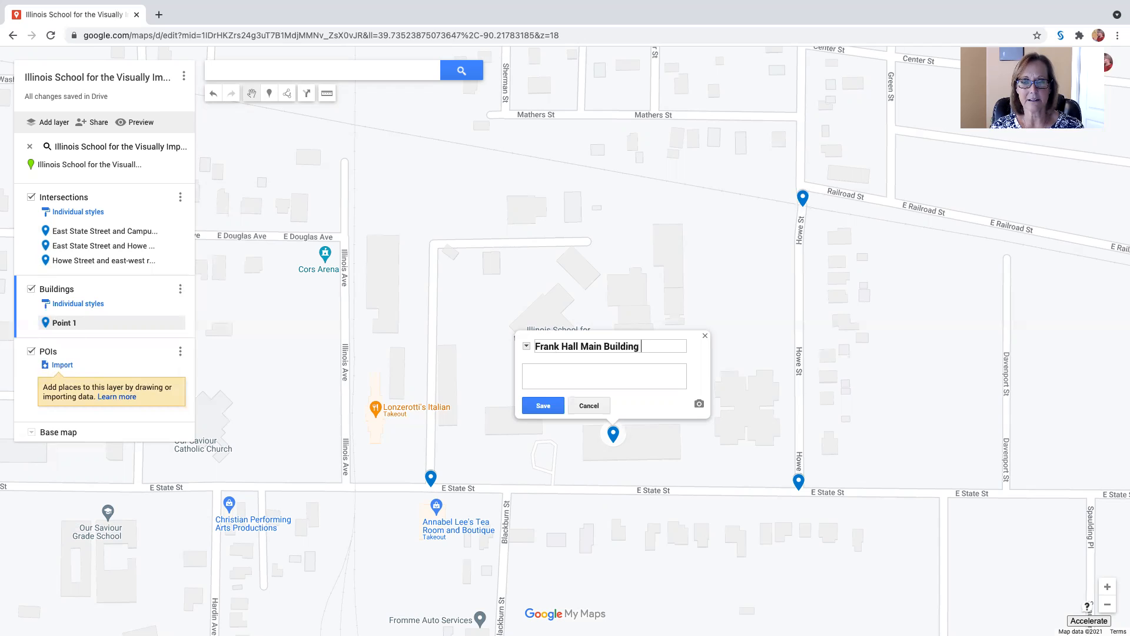
text(on East State Street)
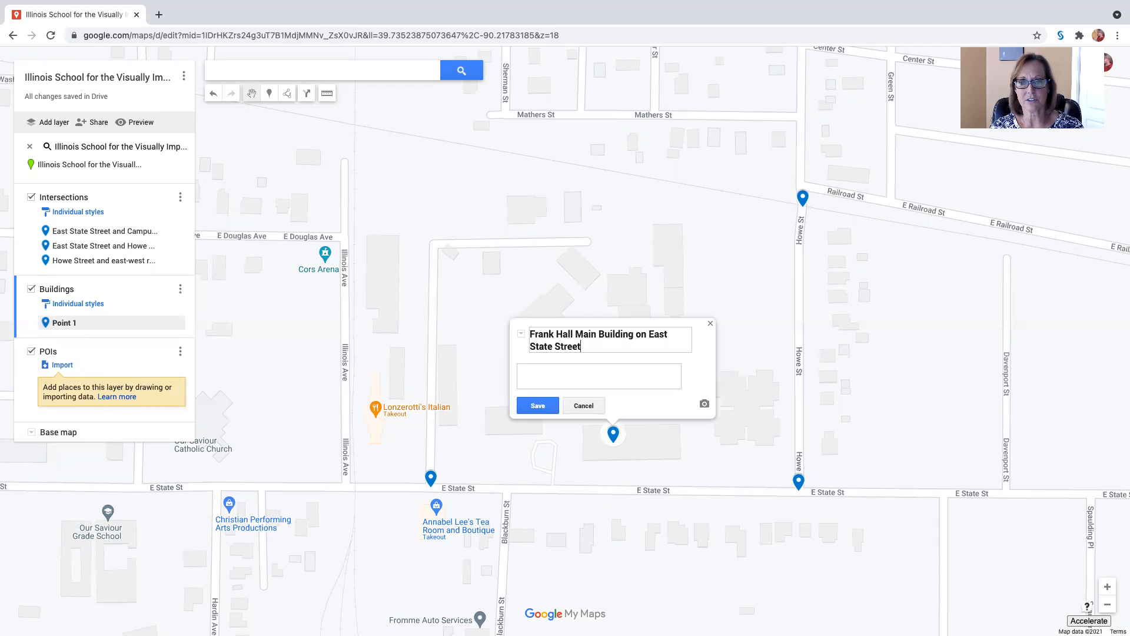
text(,)
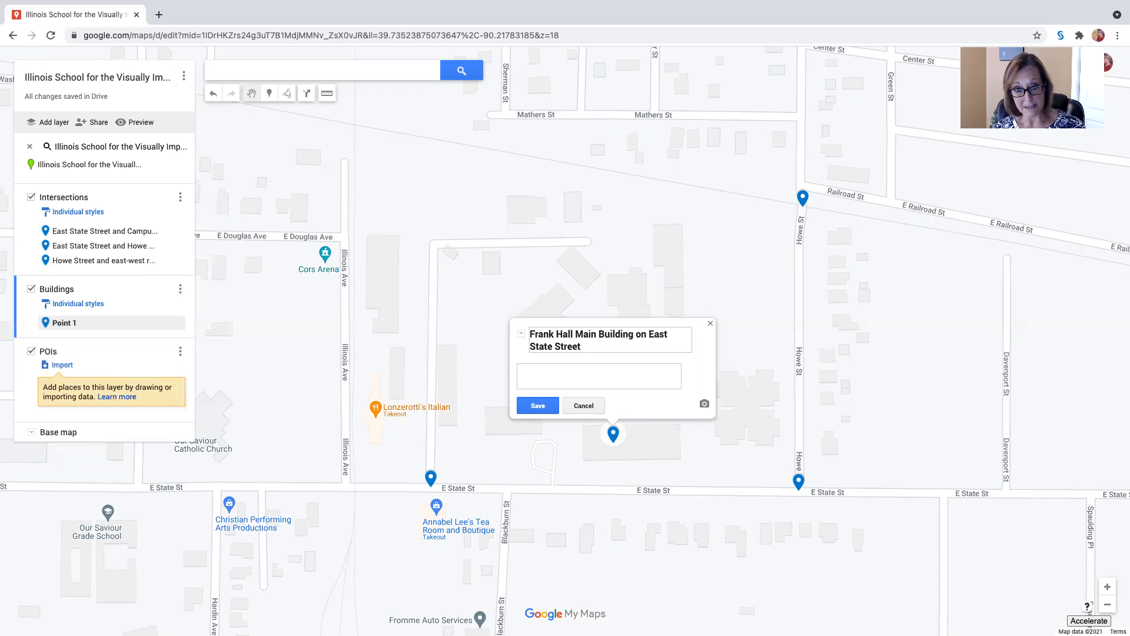
click(543, 407)
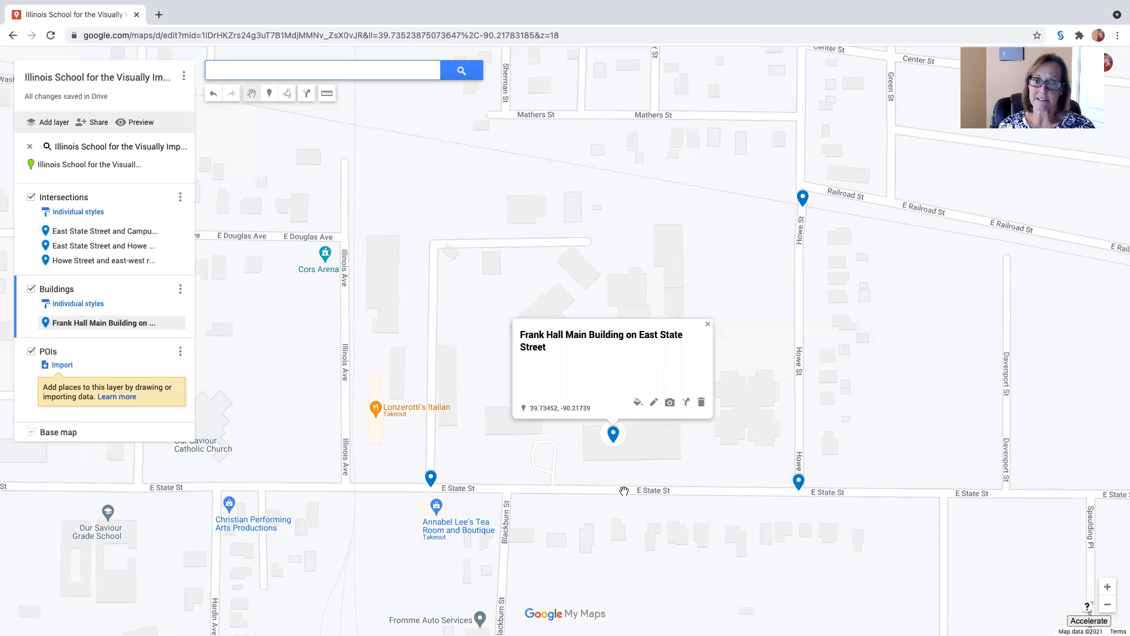
Move the Frank Hall marker to the middle of its building outline
click(612, 445)
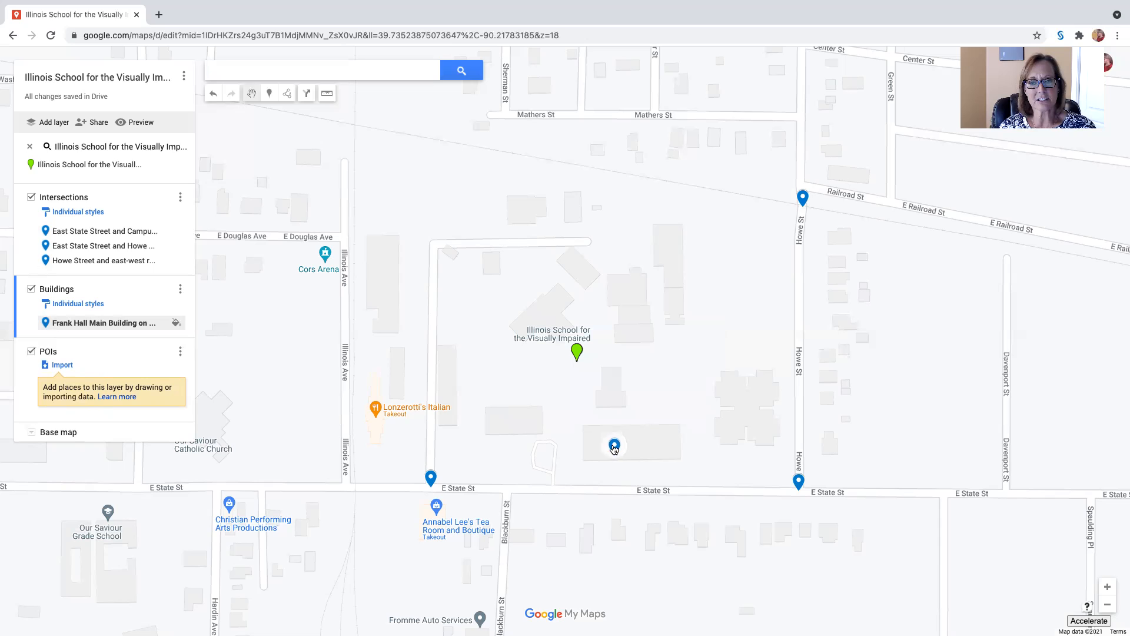
drag(616, 452, 622, 455)
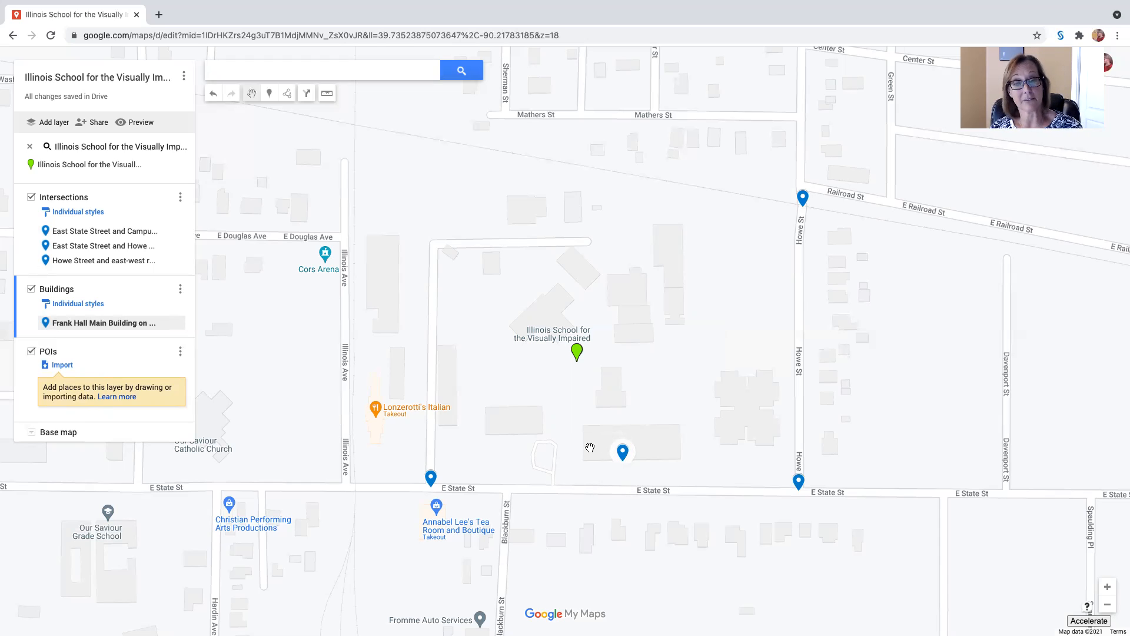
drag(630, 452, 630, 449)
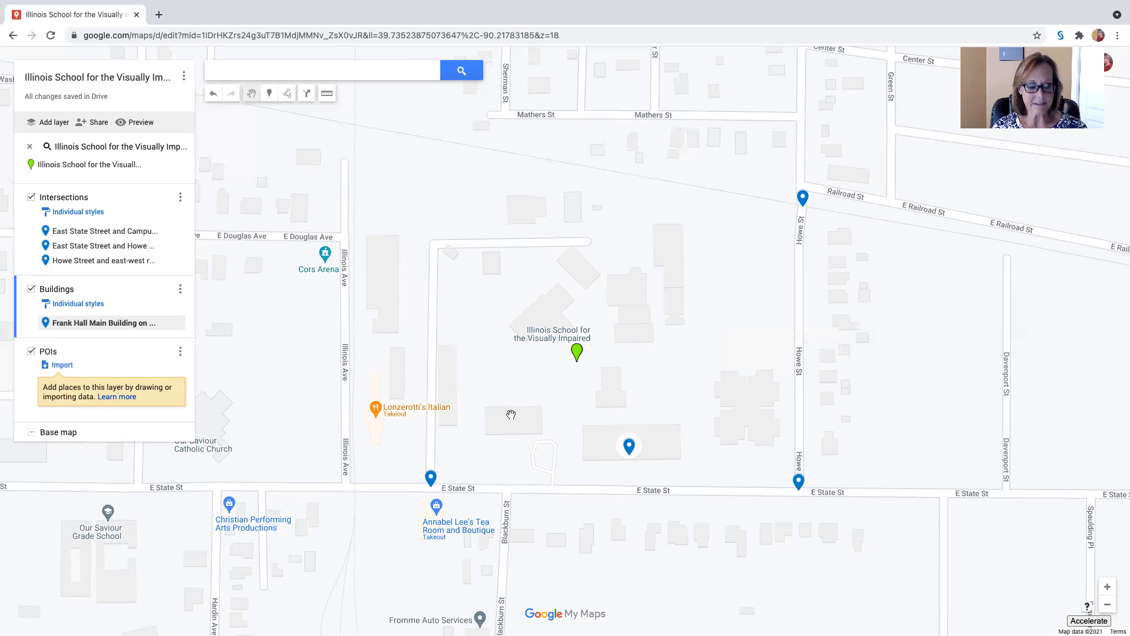
Place a marker on the campus building just west of Frank Hall and save it as "Building 17 connected to Media Center"
click(271, 93)
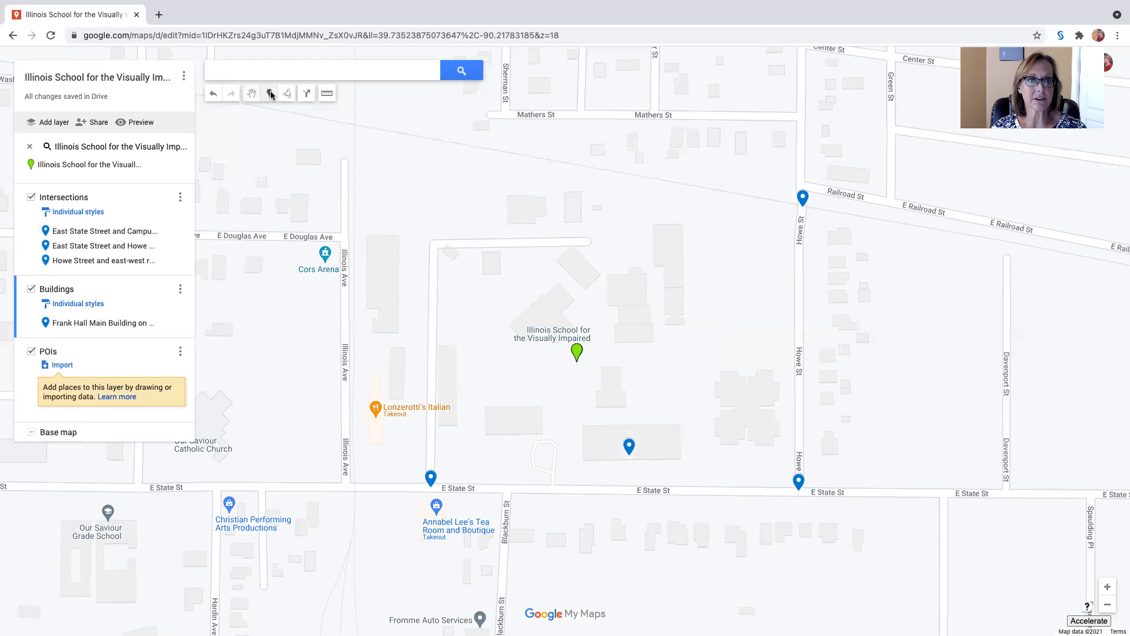
click(510, 419)
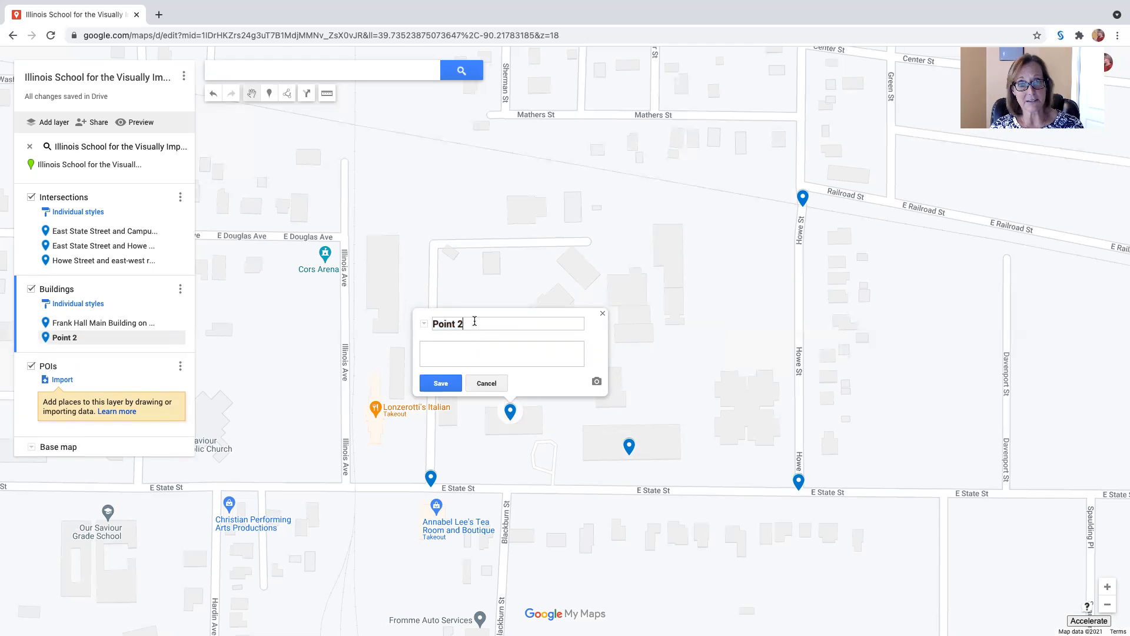
text(Buil)
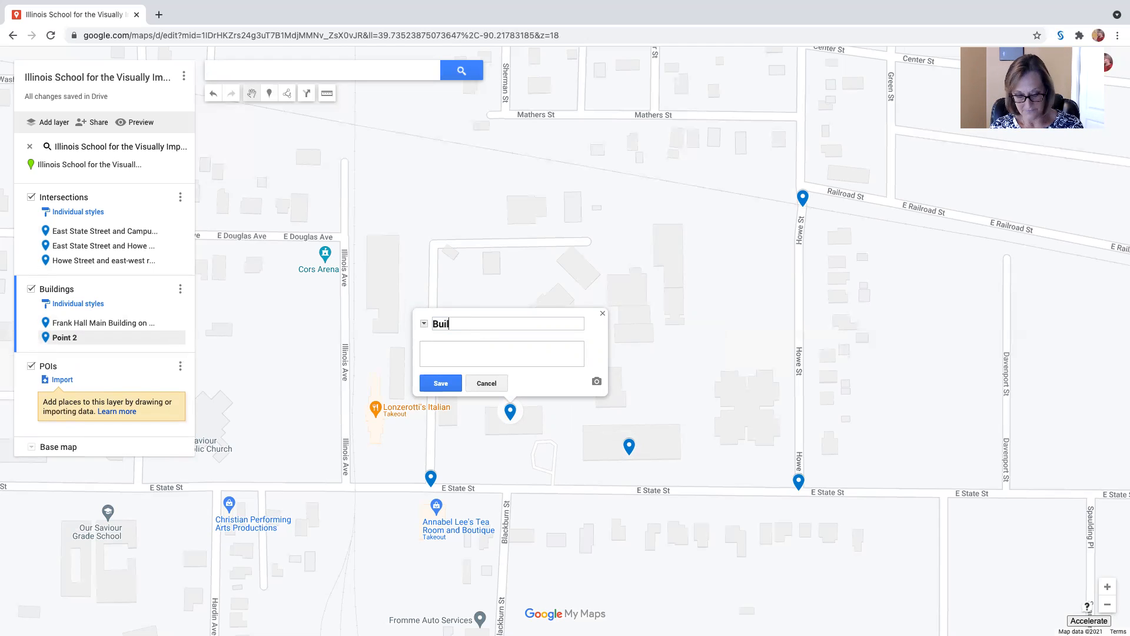
text(ding 17)
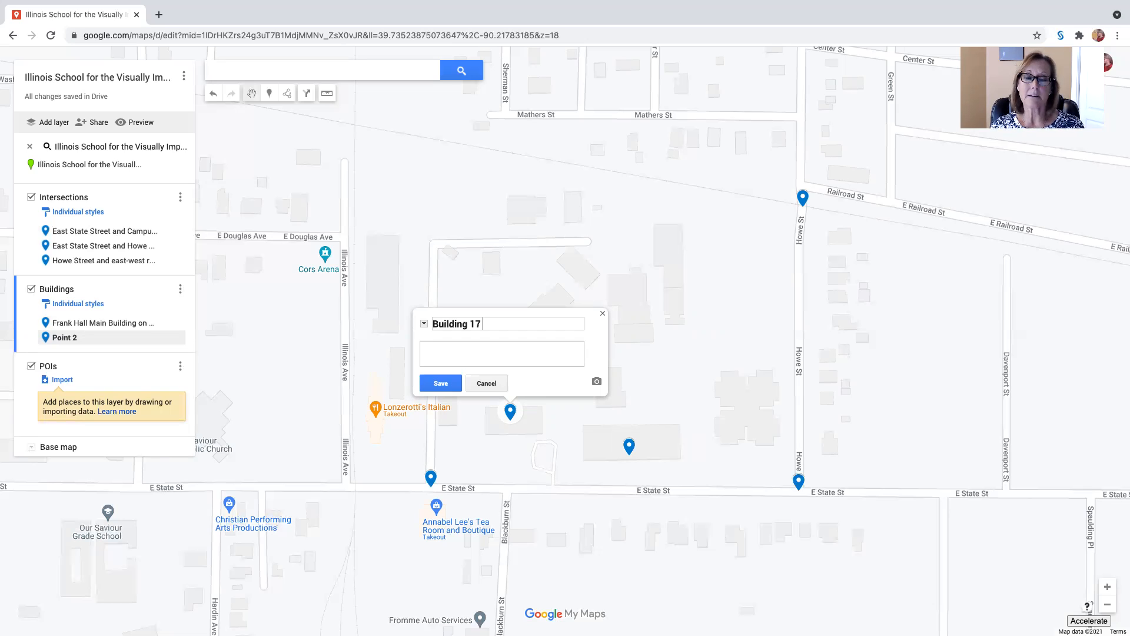
text(con)
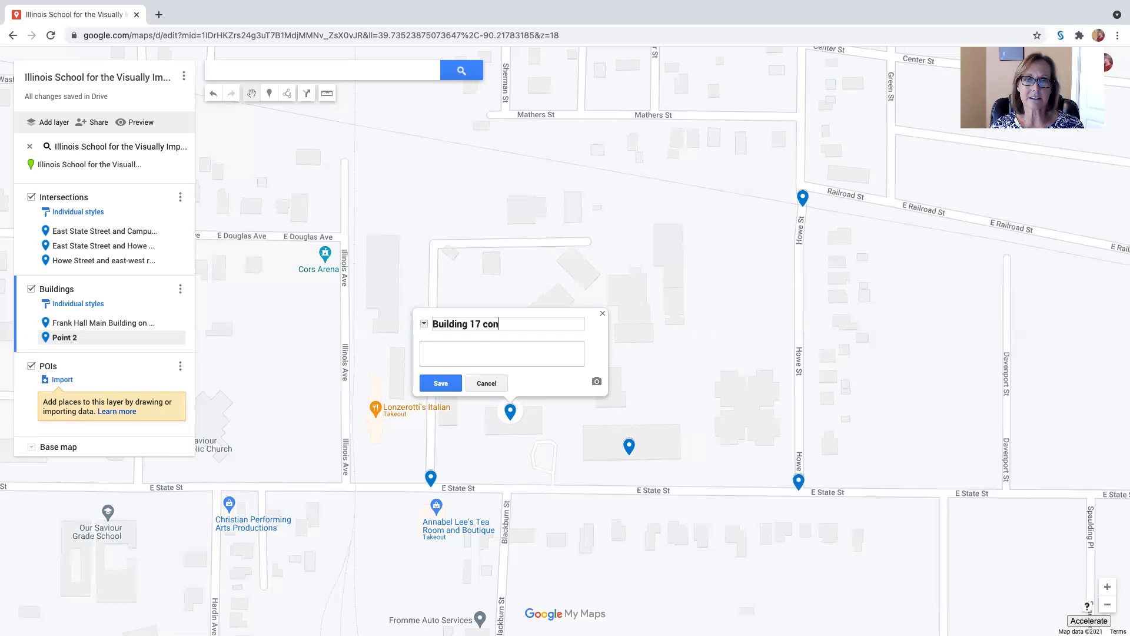
text(nected to M)
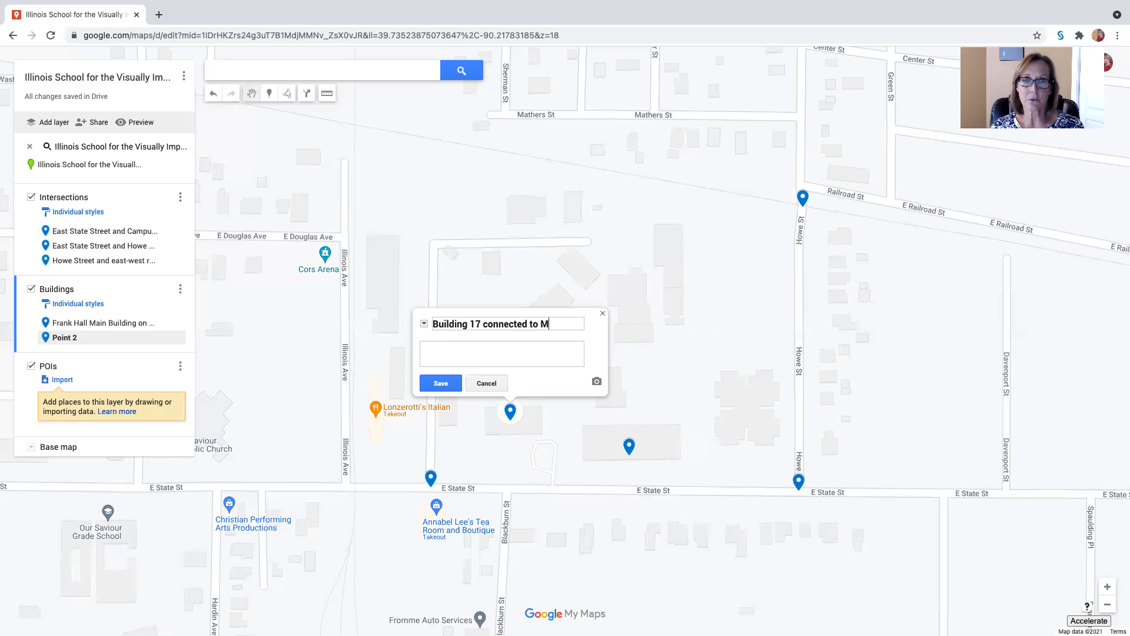
text(edia Center)
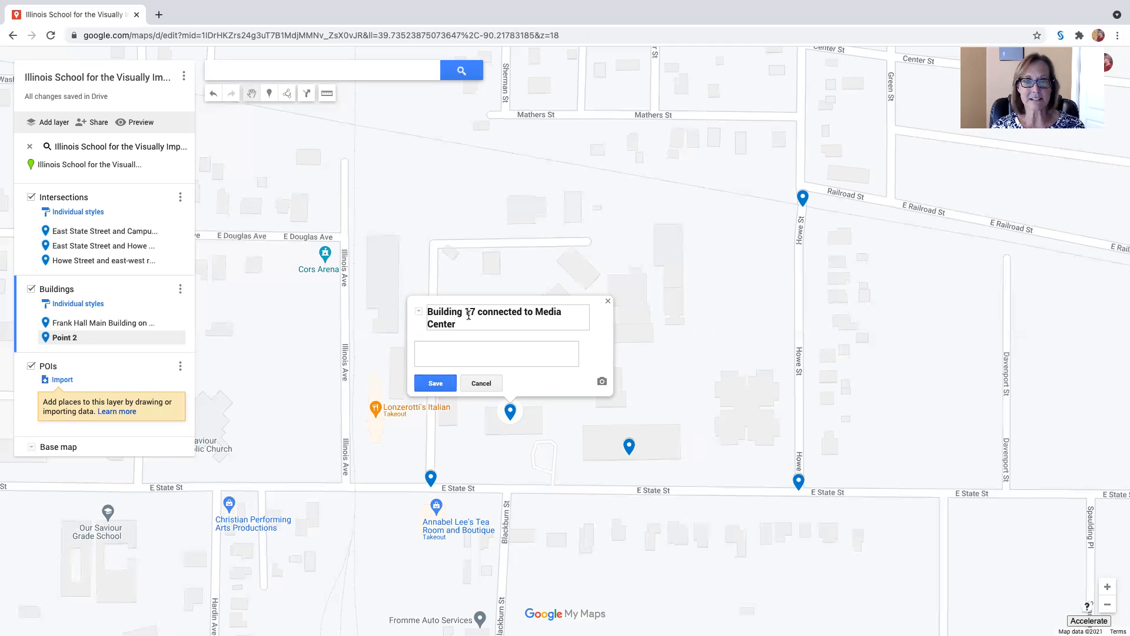
click(435, 383)
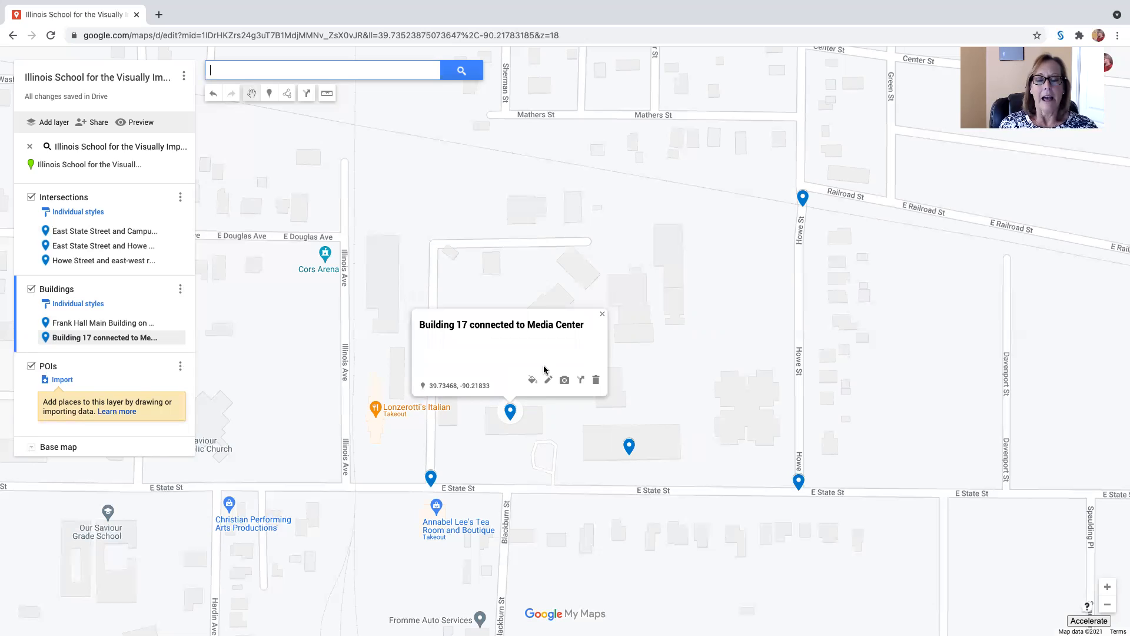
click(602, 314)
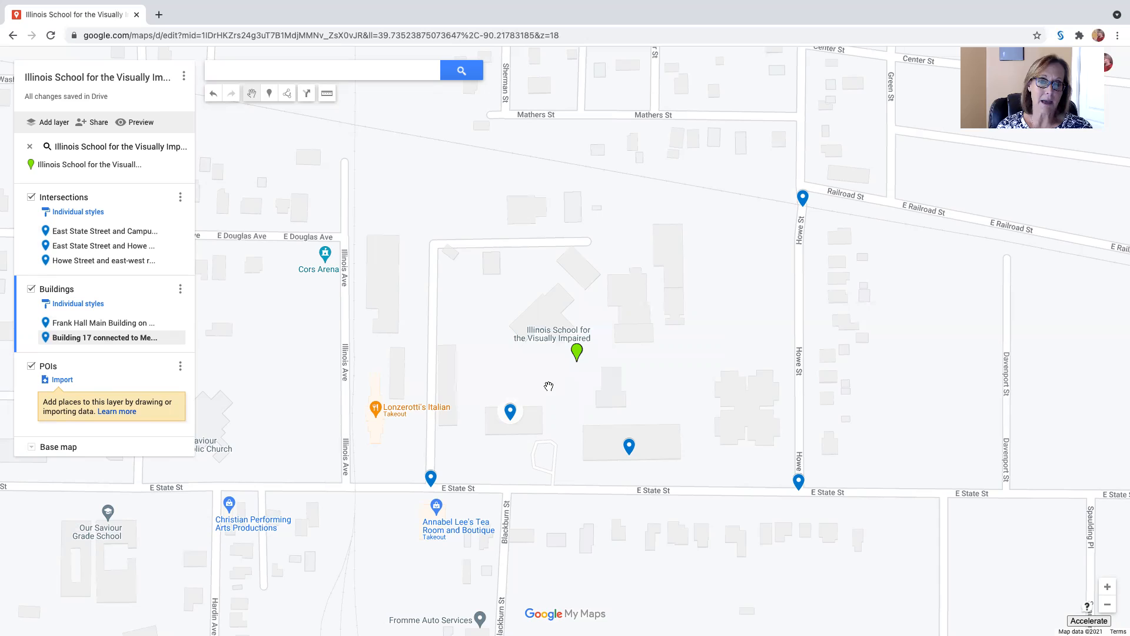
Move the Building 17 marker east, toward the east end of its building outline
click(516, 411)
drag(516, 412, 533, 412)
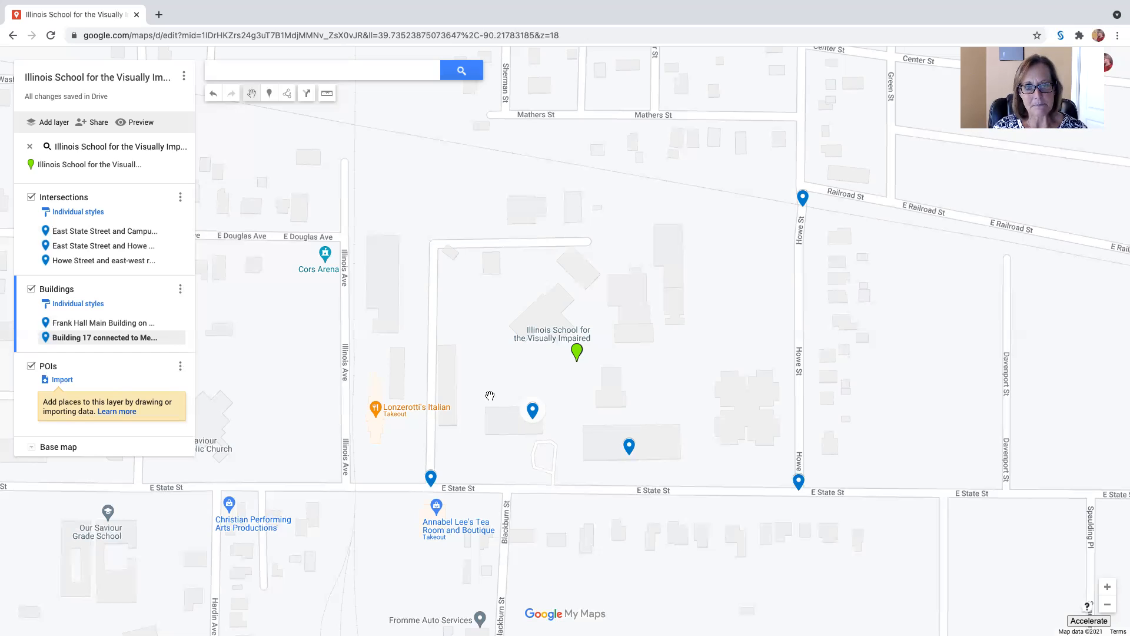
View the place details of Lonzerotti's Italian Restaurant just west of the campus, then close them
click(374, 411)
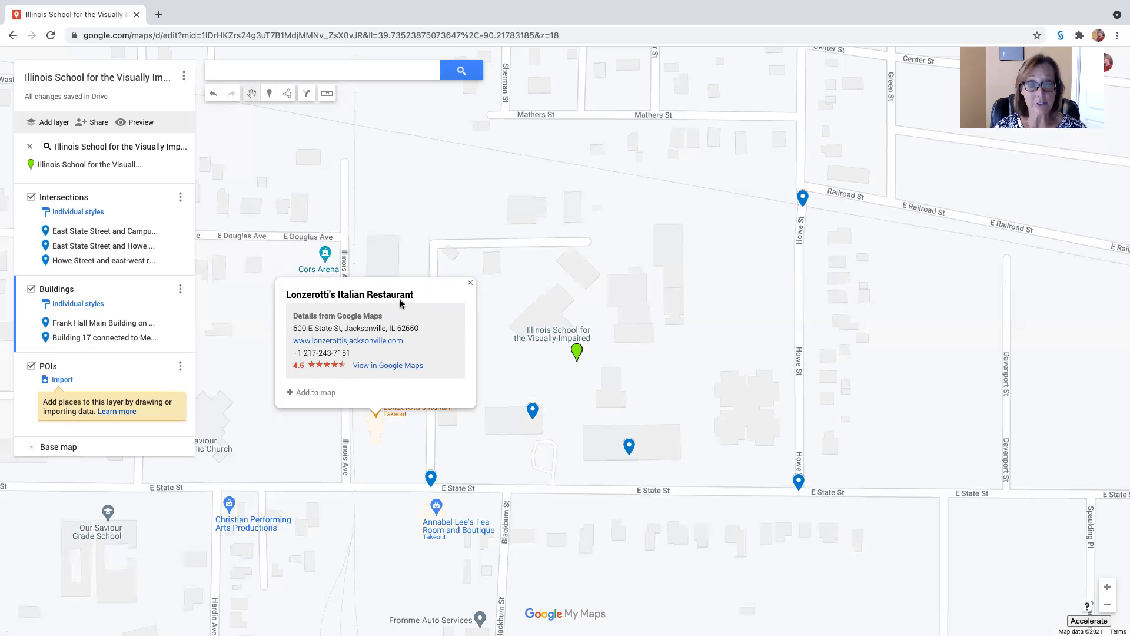
click(471, 284)
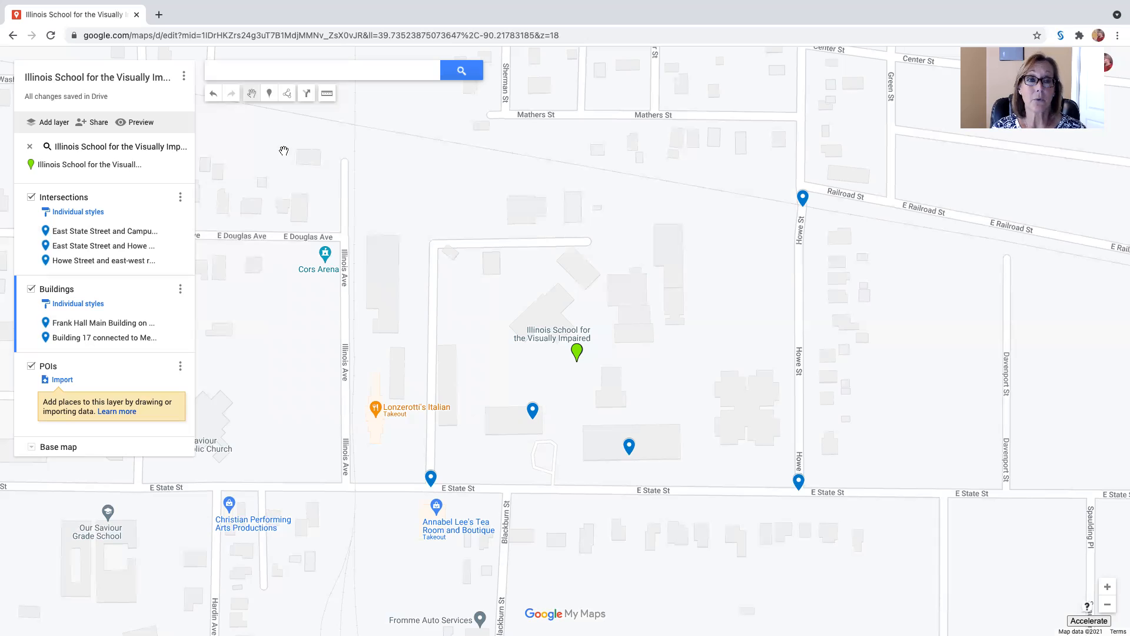
Make POIs the active layer and place a marker on the open ground between the northeastern campus building and Howe St
click(110, 378)
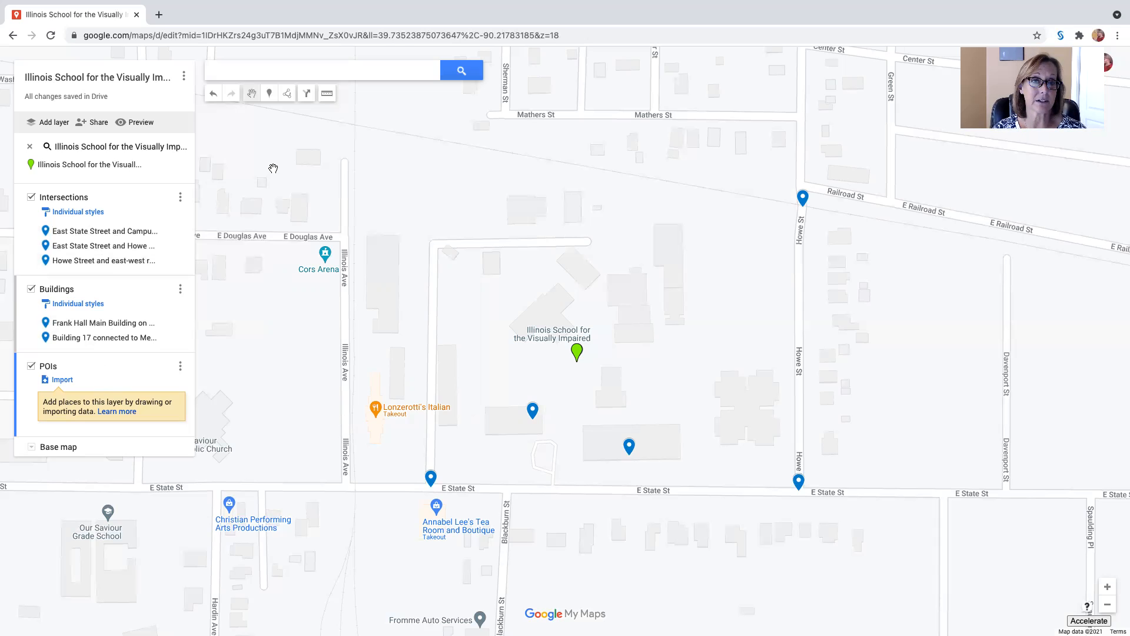
click(270, 97)
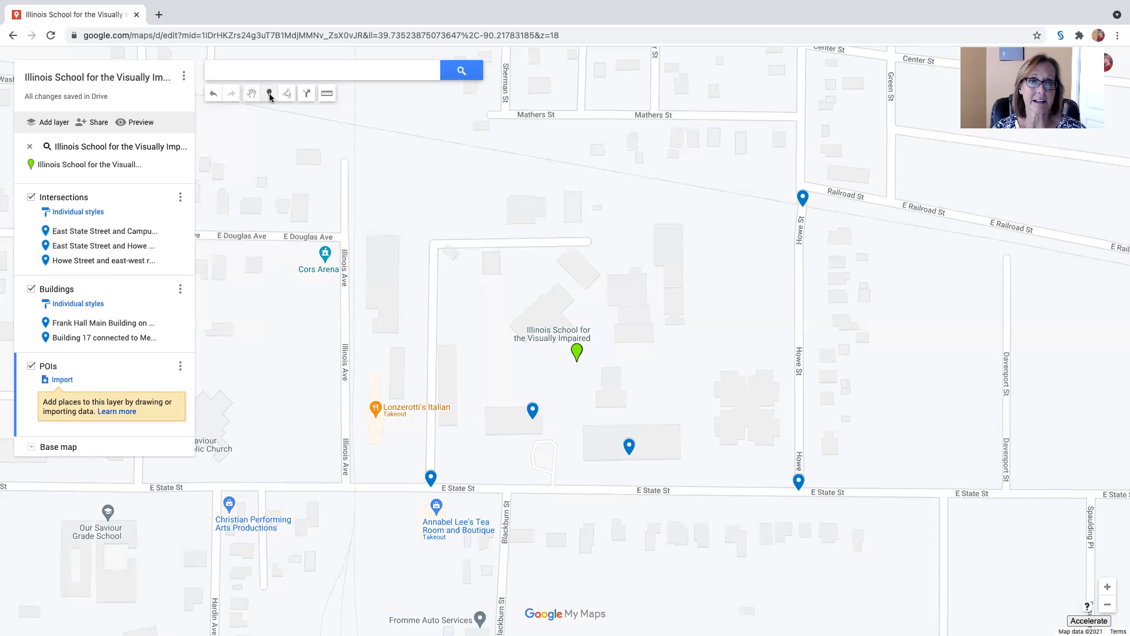
click(726, 266)
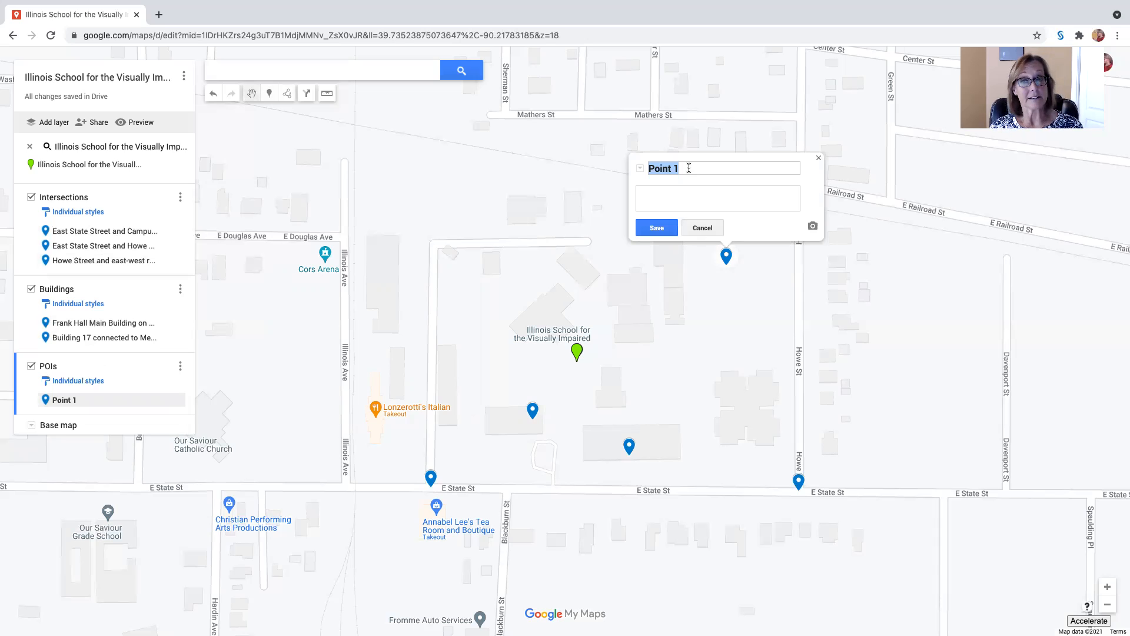
Name the new POI marker "Oval track, POI" and save it
drag(689, 168, 645, 168)
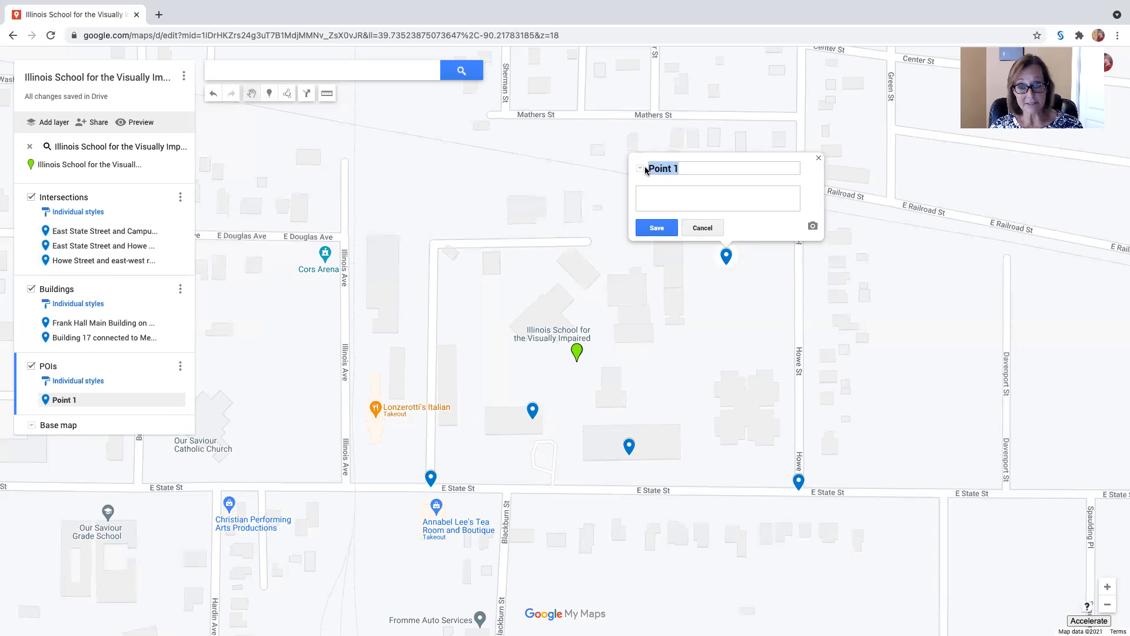
text(Oval track)
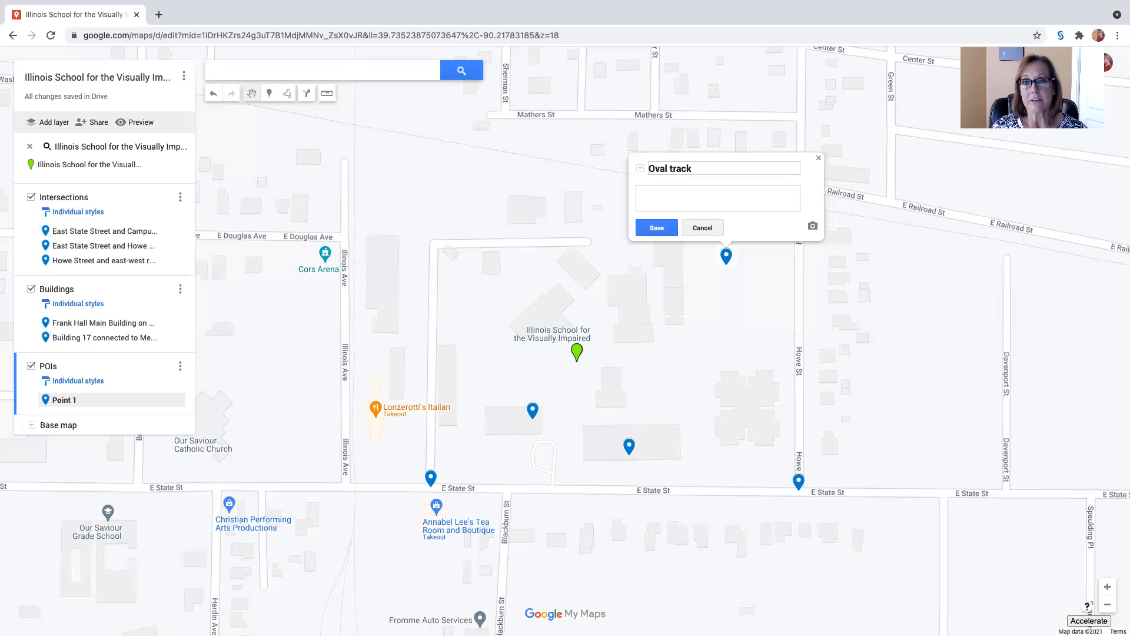
text(, POI)
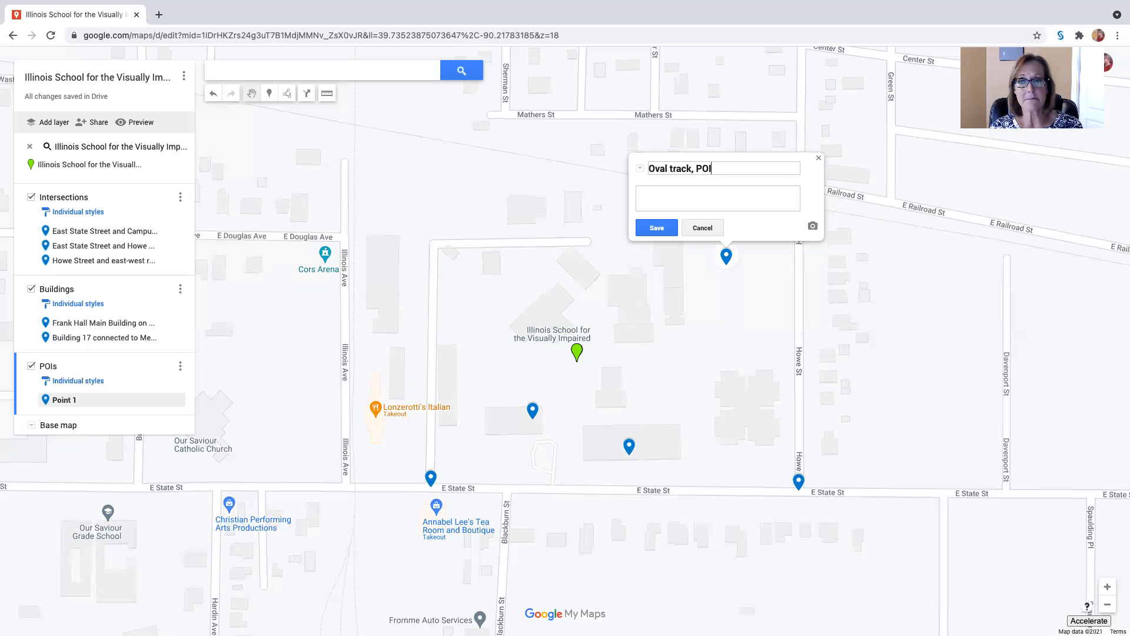
click(657, 228)
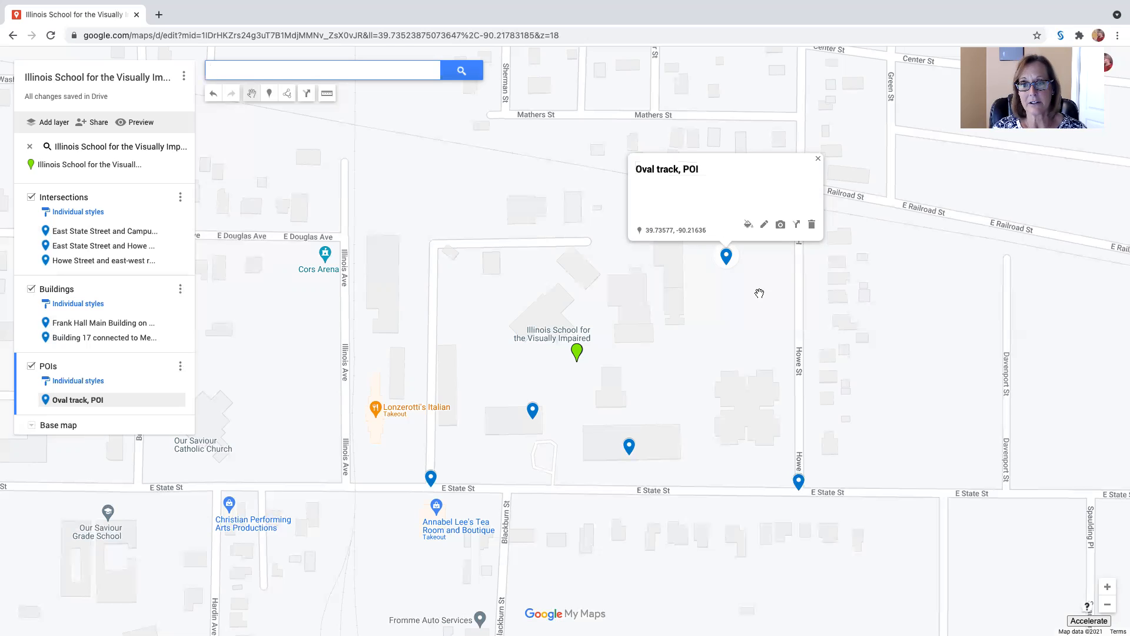
click(817, 158)
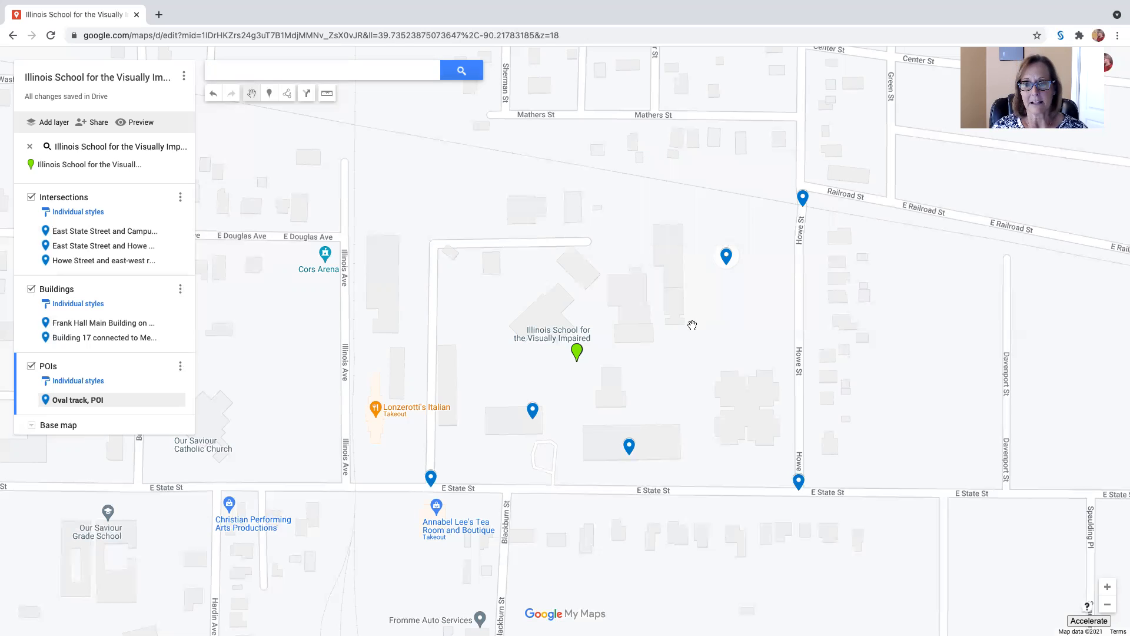